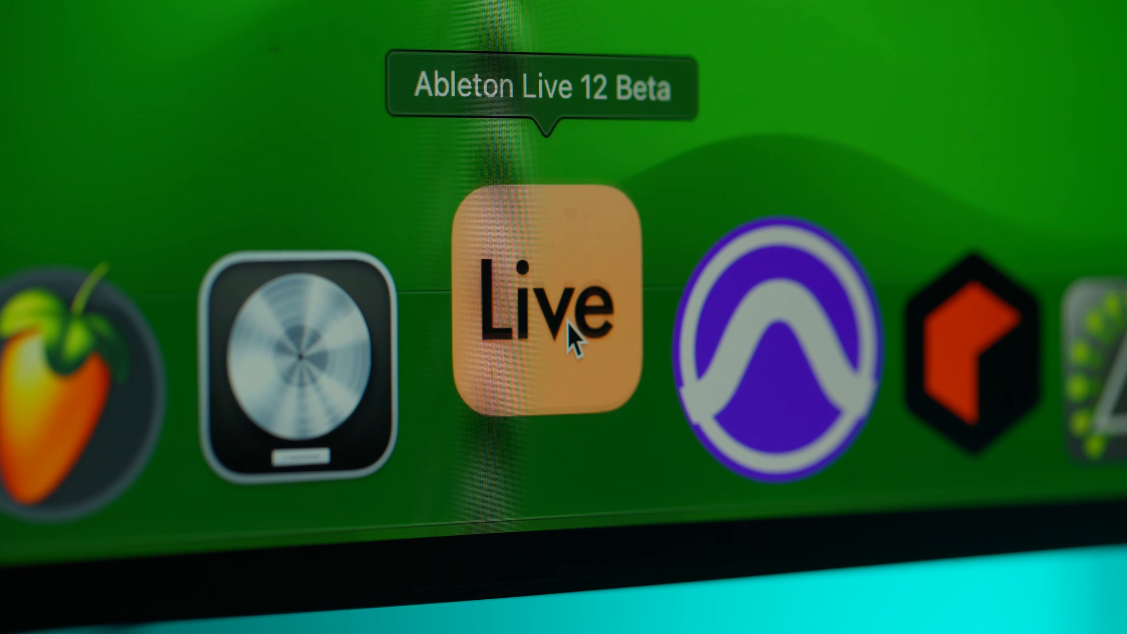
Step: Launch Ableton Live 12 Beta, add the Roar effect to the blue strings track and start playback
{"action": "left_click", "coordinate": [573, 338]}
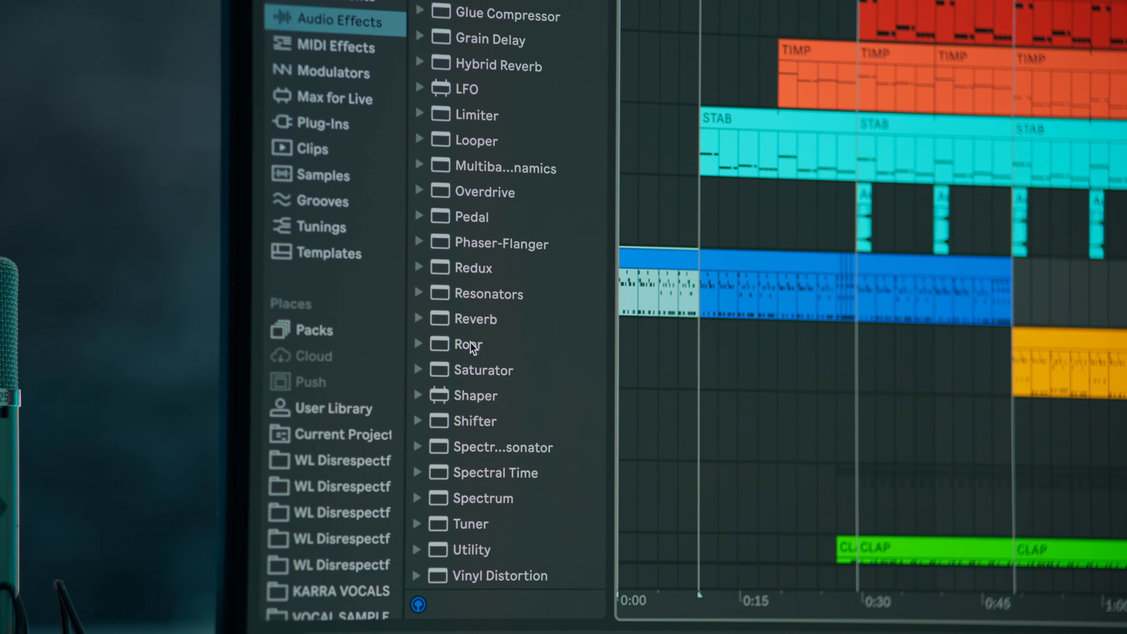
{"action": "left_click_drag", "start_coordinate": [471, 328], "coordinate": [656, 273]}
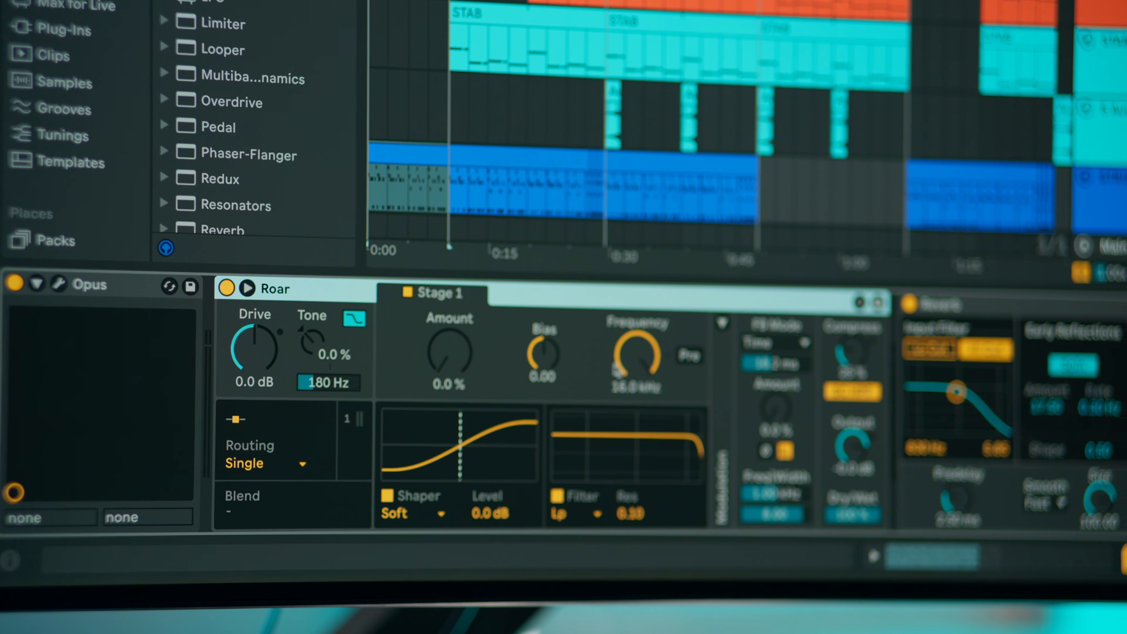
{"action": "key", "text": "space"}
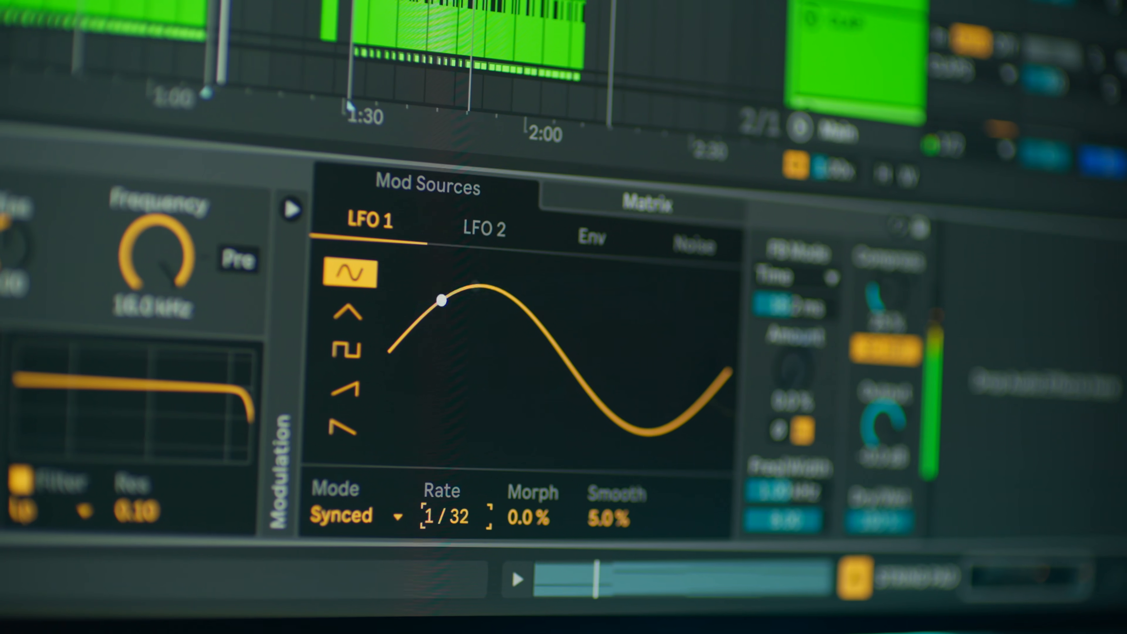
Step: Adjust the rate of Roar's LFO 1, stop playback and choose Single as the routing mode
{"action": "key", "text": "Up"}
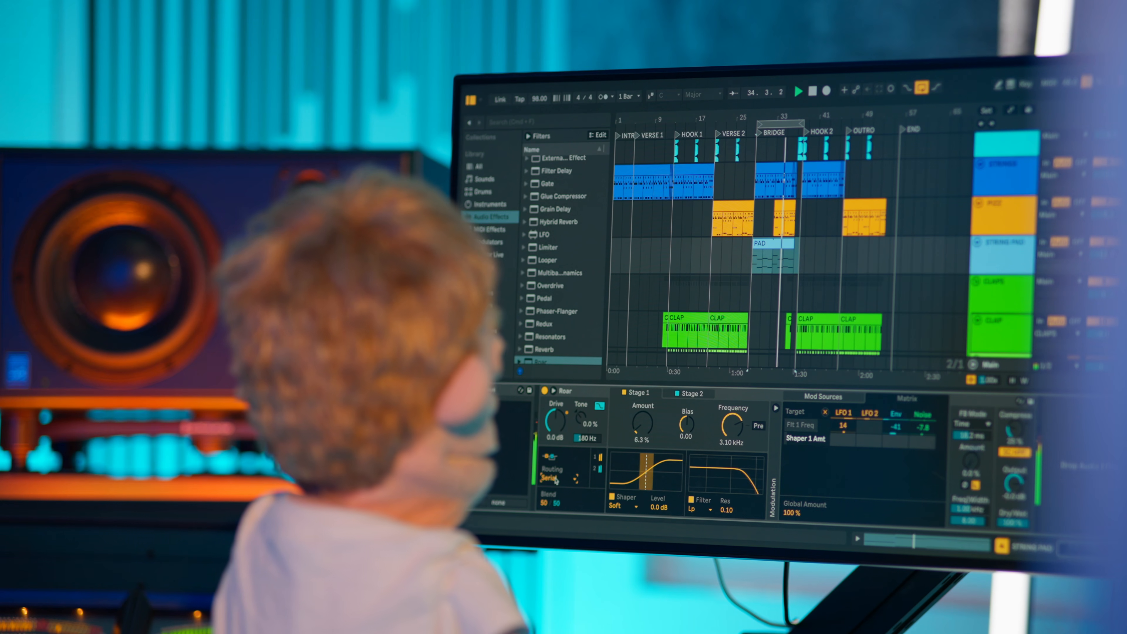
{"action": "key", "text": "space"}
{"action": "left_click", "coordinate": [556, 480]}
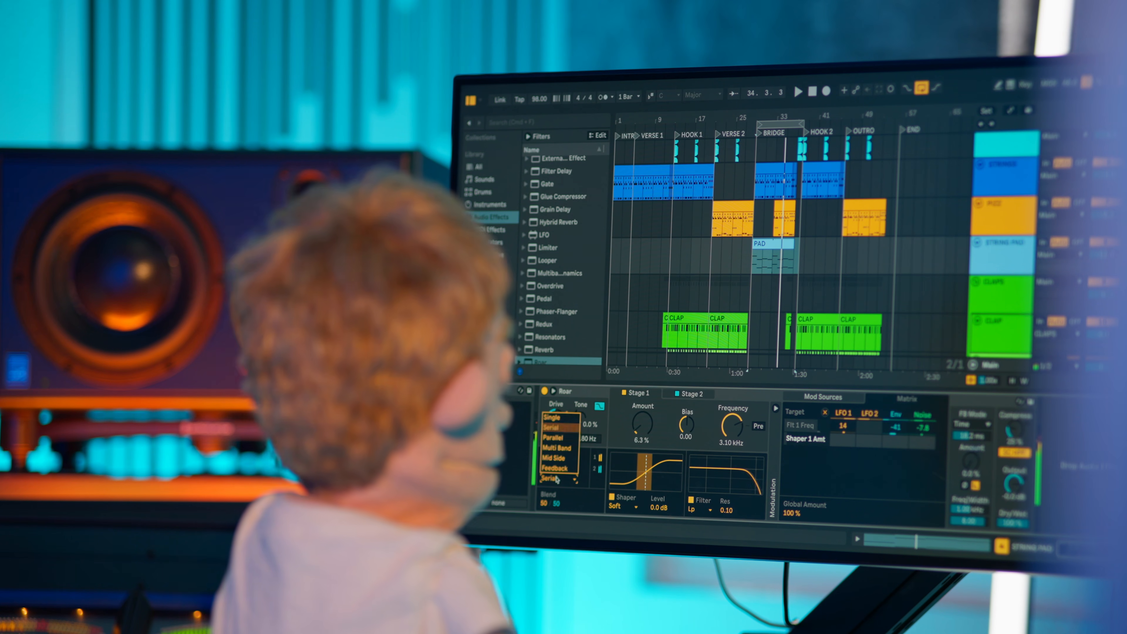
{"action": "left_click", "coordinate": [557, 416]}
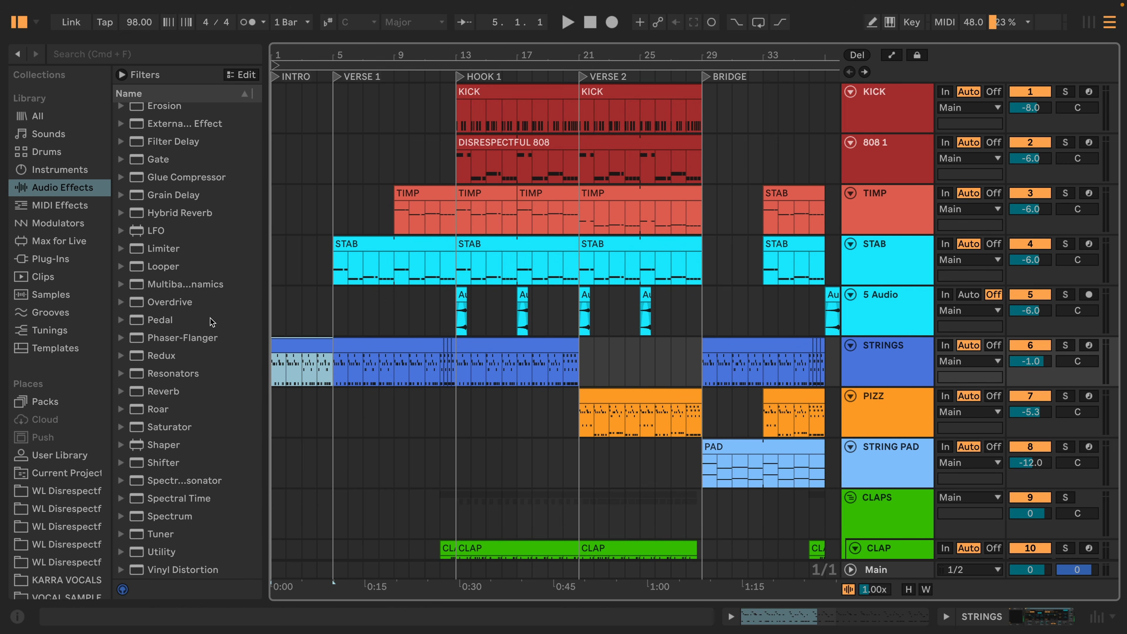
Step: Add the Roar audio effect to the STRINGS track and hide the browser to widen the arrangement
{"action": "left_click_drag", "start_coordinate": [165, 409], "coordinate": [178, 408]}
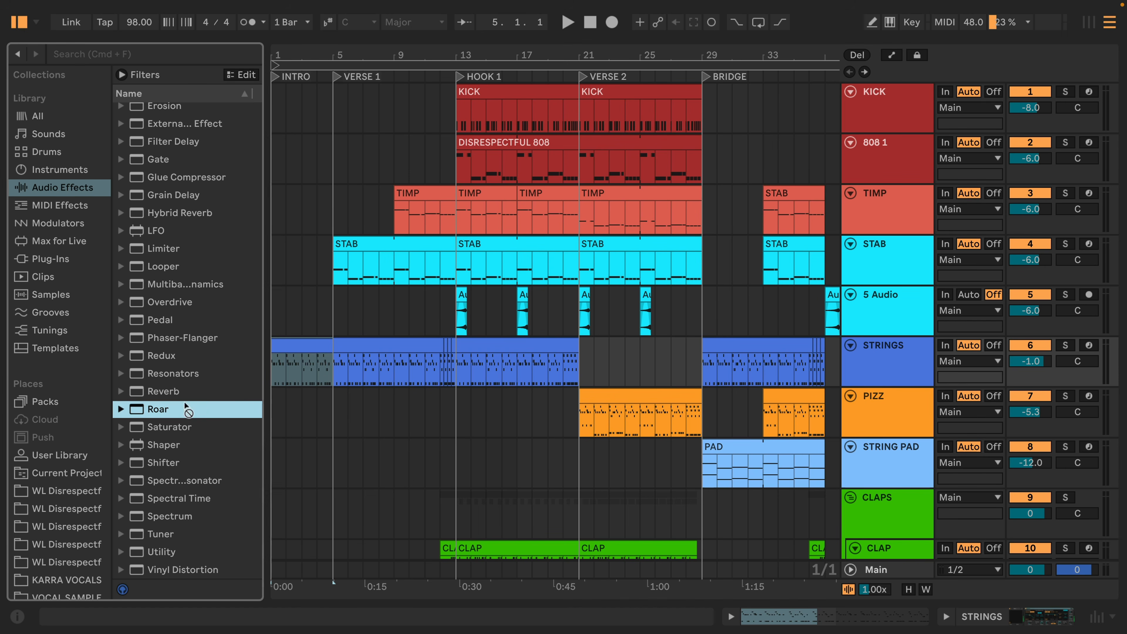
{"action": "left_click_drag", "start_coordinate": [291, 351], "coordinate": [291, 352]}
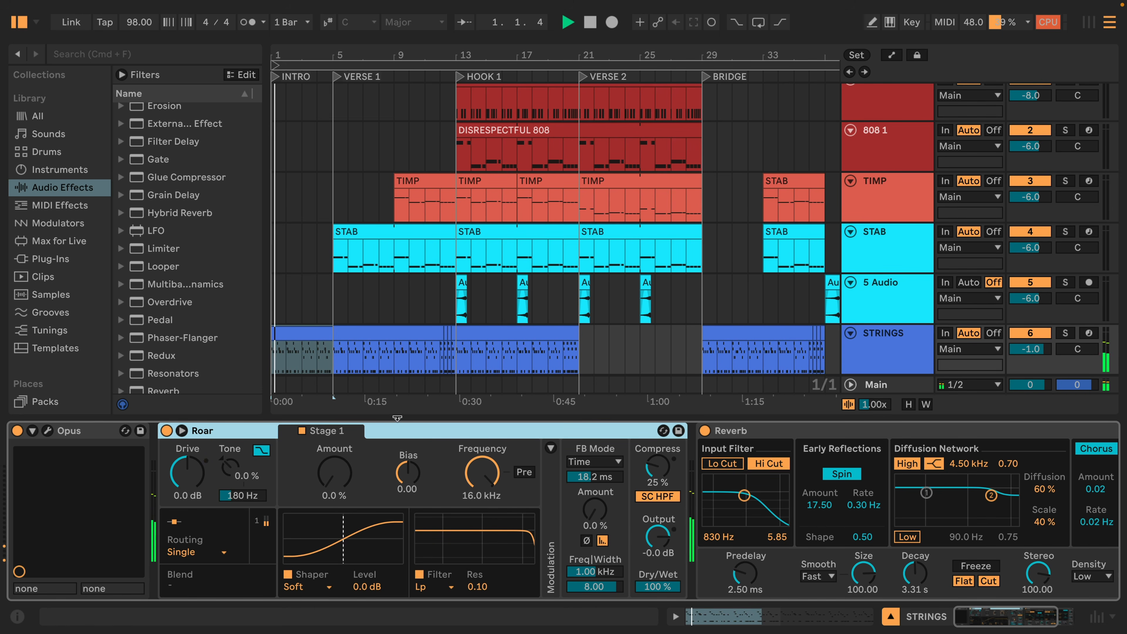
{"action": "key", "text": "ctrl+alt+b"}
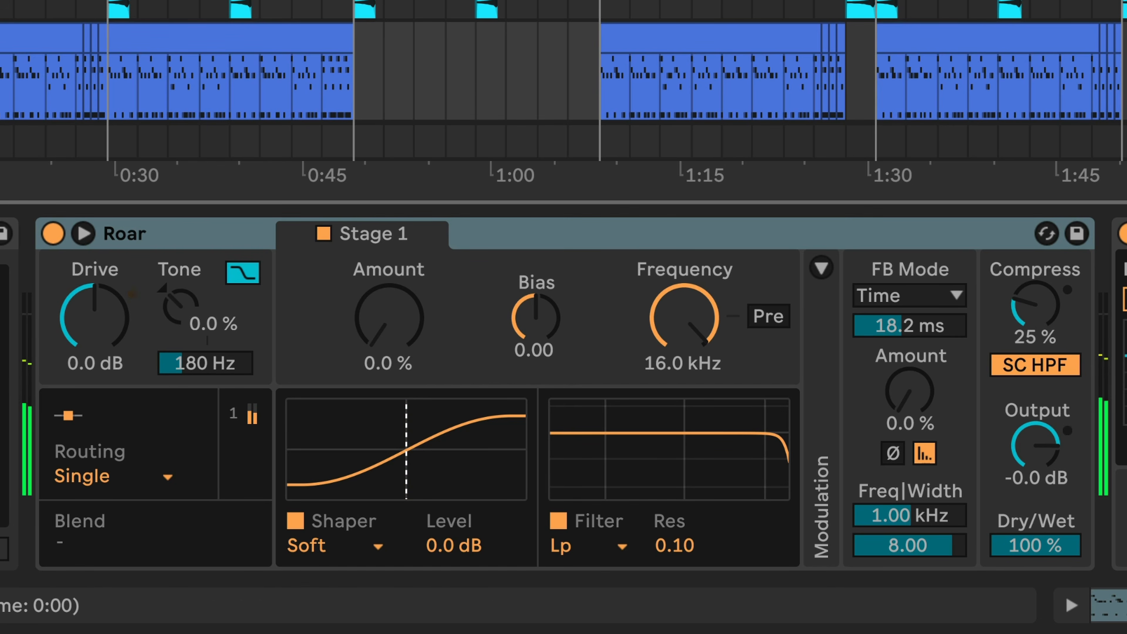
Step: Set Roar's Drive to 2.7 dB and its routing to Multi Band
{"action": "left_click_drag", "start_coordinate": [101, 318], "coordinate": [102, 308]}
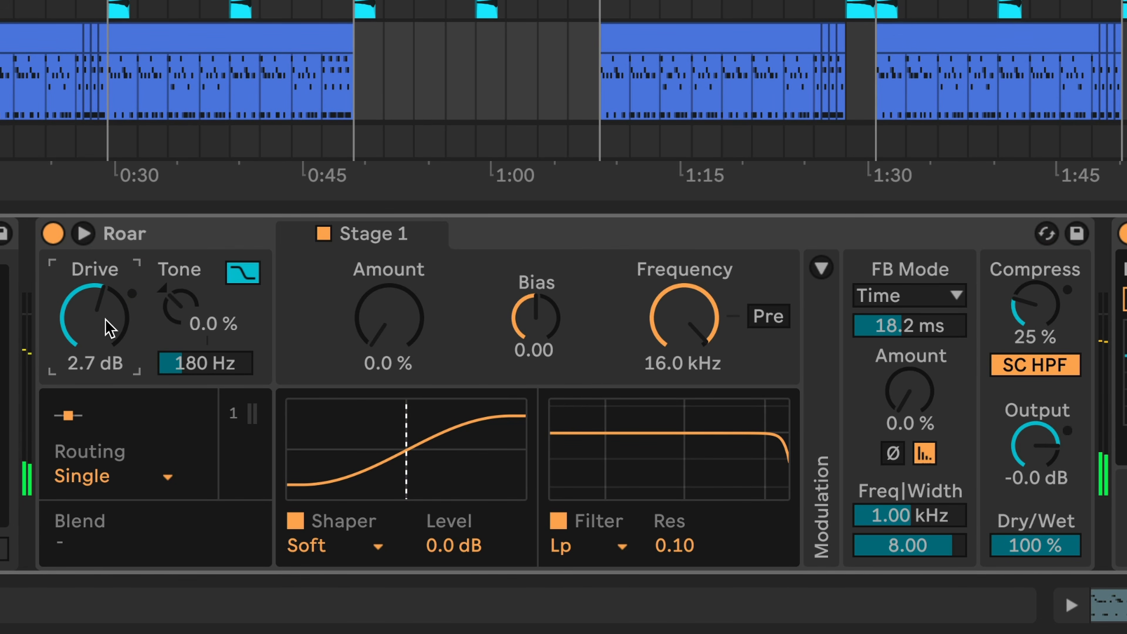
{"action": "left_click", "coordinate": [101, 475]}
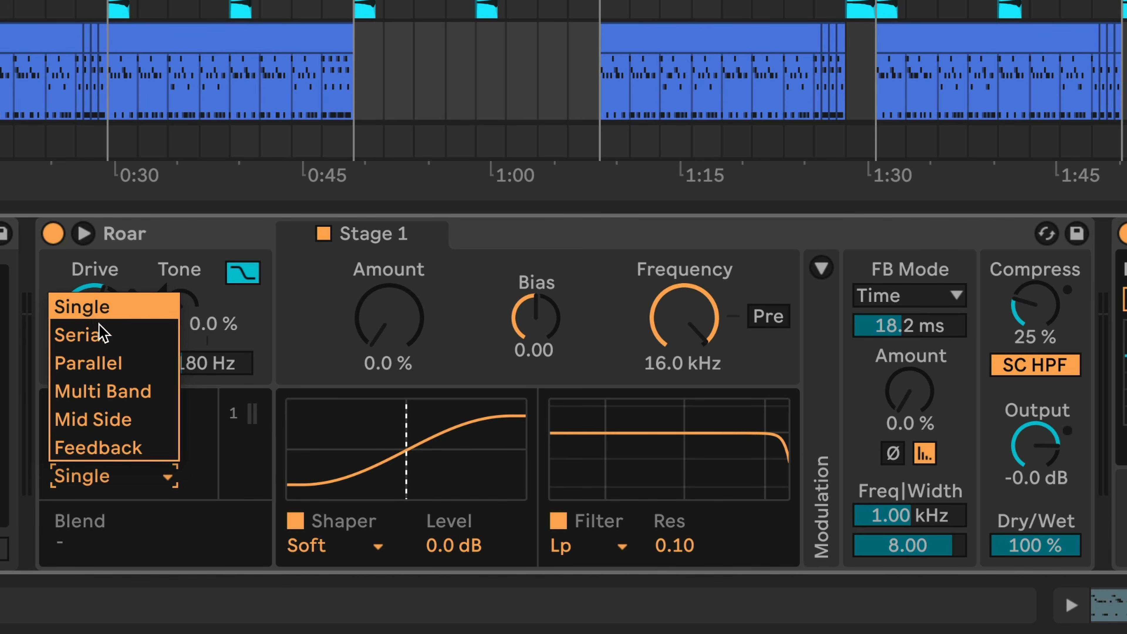
{"action": "left_click", "coordinate": [133, 397]}
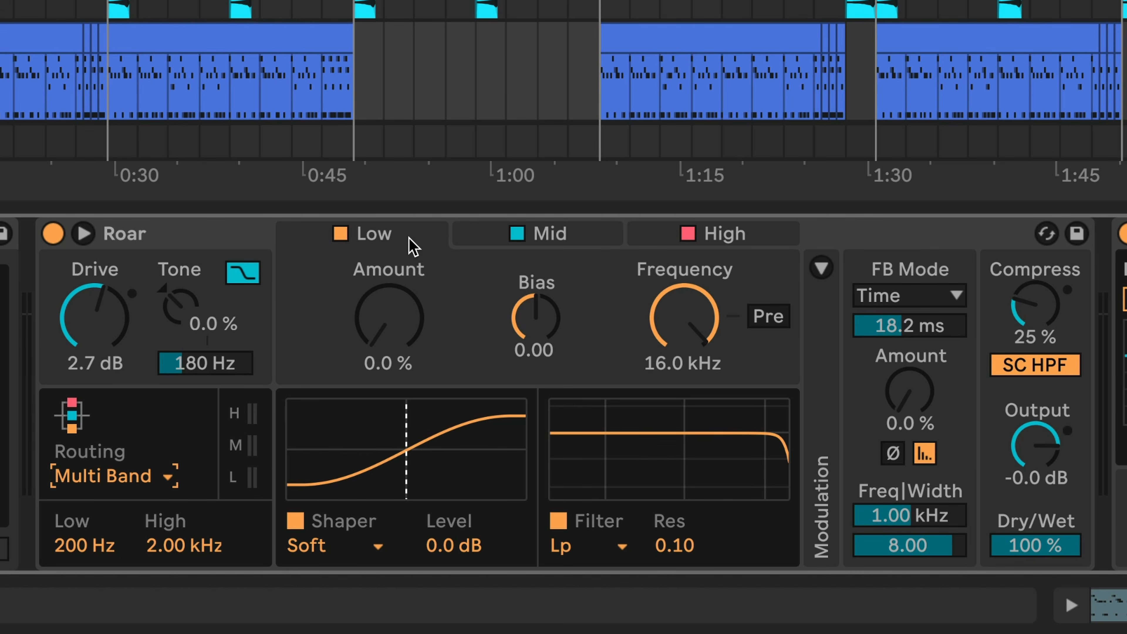
Step: Audition Roar's bands by playing with only Low active, then re-enabling Mid and High one at a time
{"action": "left_click", "coordinate": [560, 239]}
{"action": "left_click", "coordinate": [732, 242]}
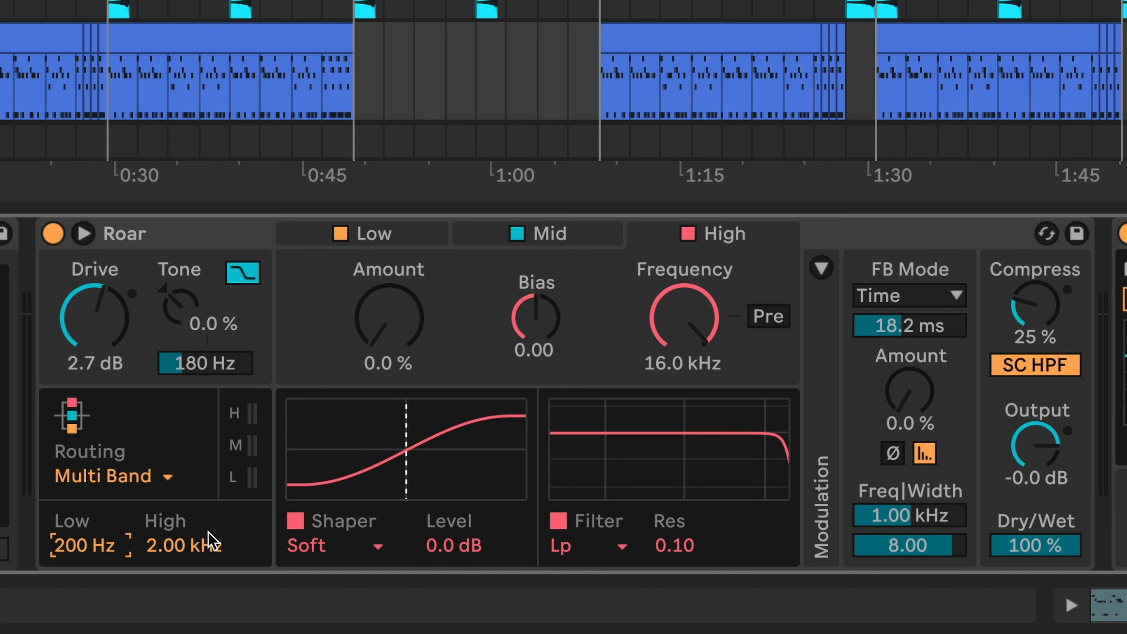
{"action": "left_click", "coordinate": [687, 234]}
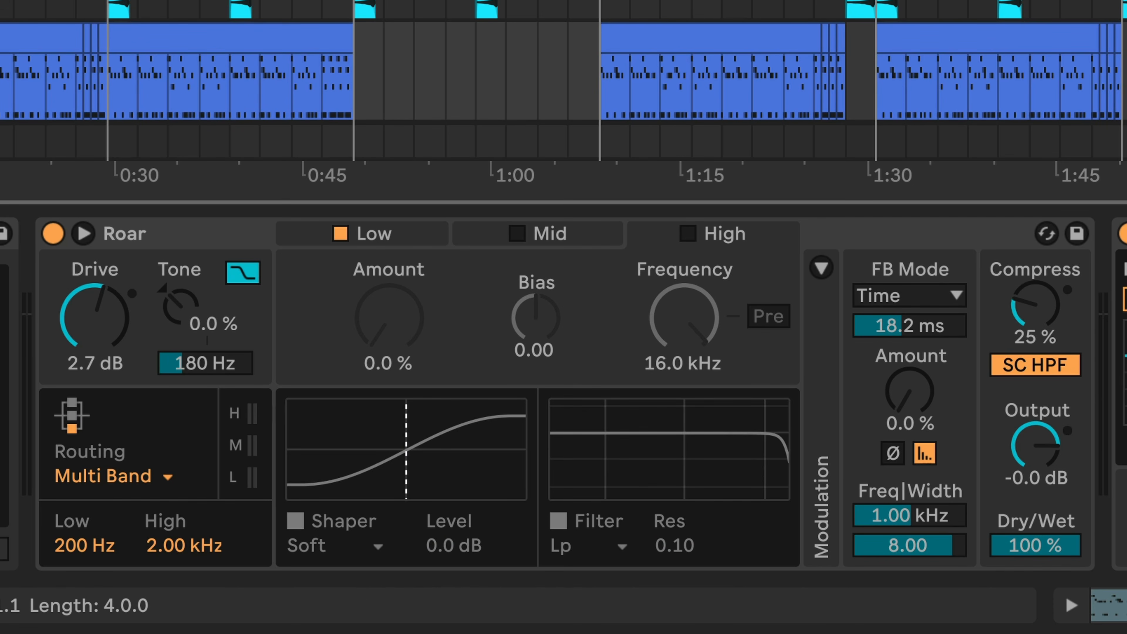
{"action": "key", "text": "space"}
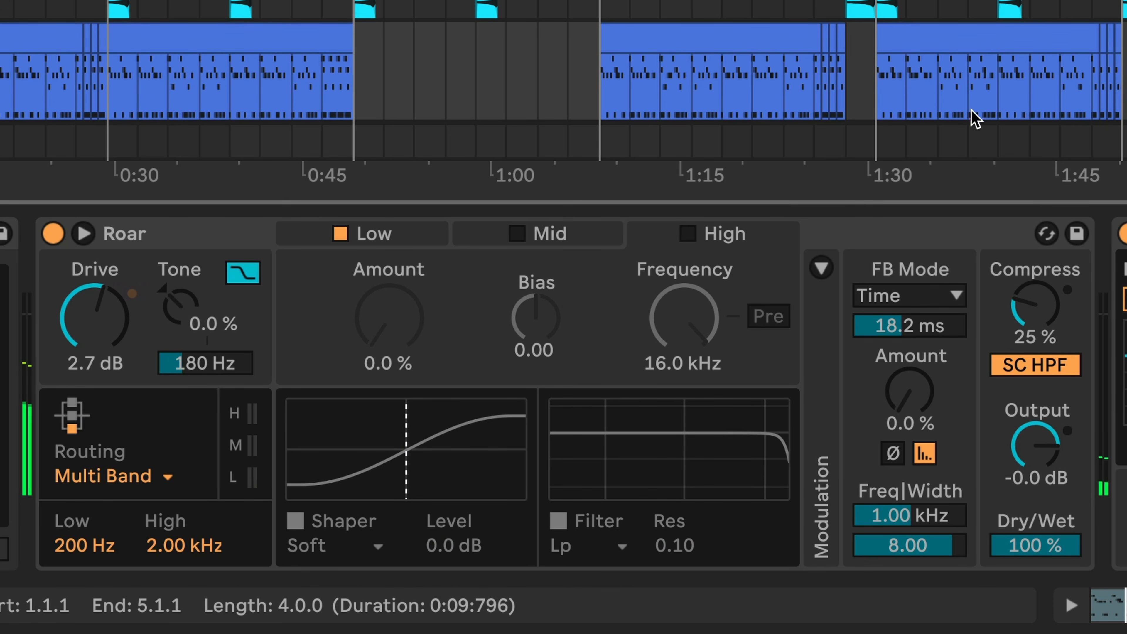
{"action": "left_click", "coordinate": [516, 233]}
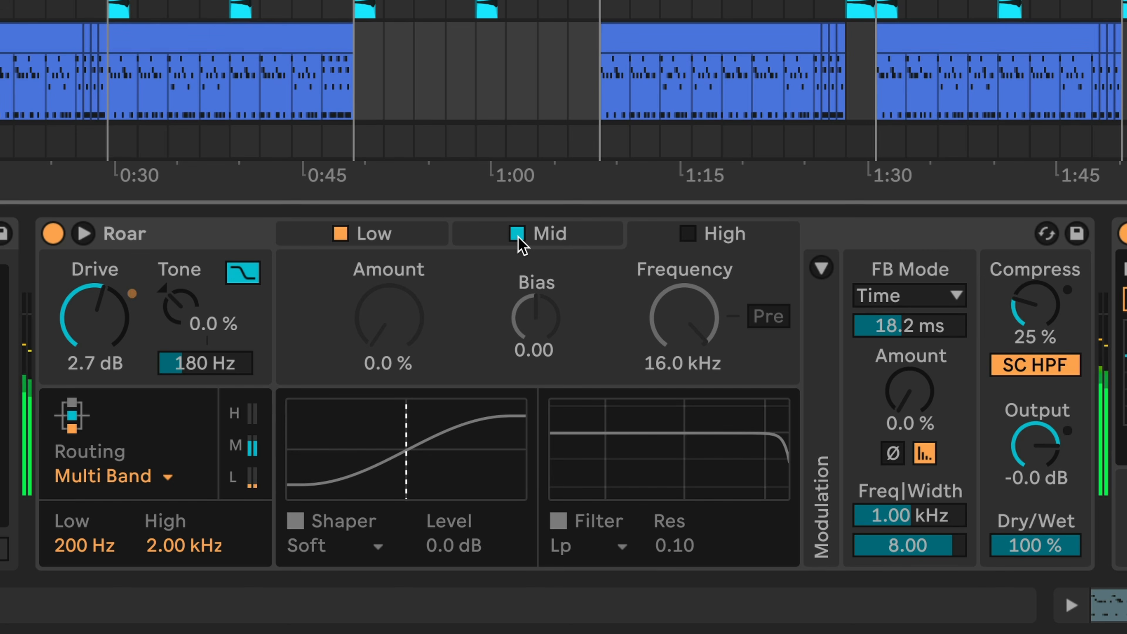
{"action": "left_click", "coordinate": [688, 234]}
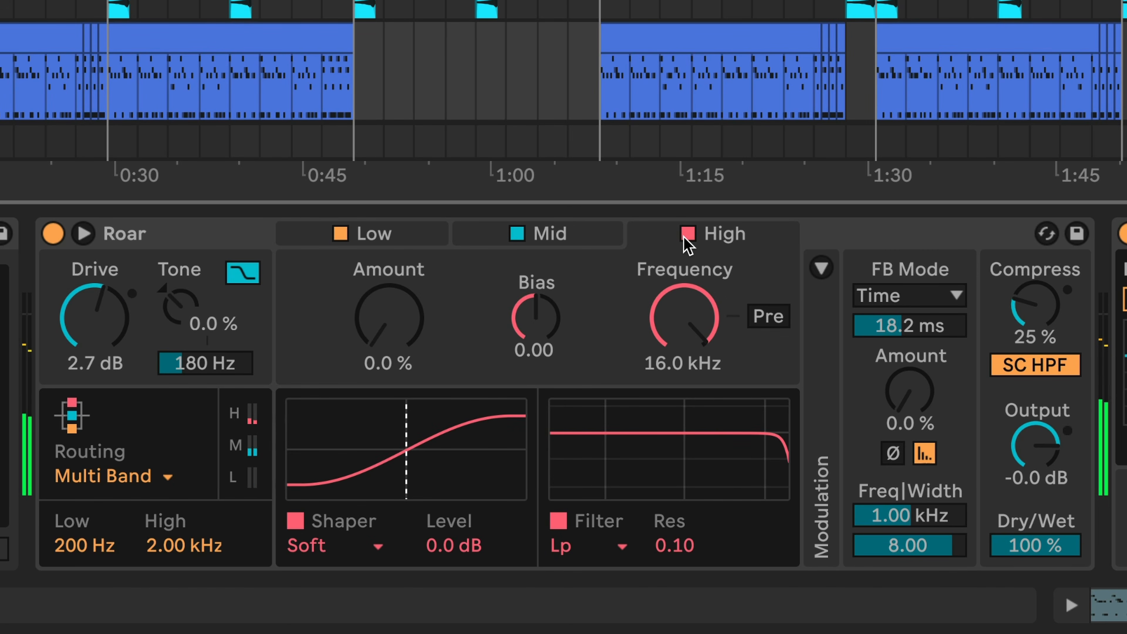
Step: Sweep the Low band's Amount up to 100 %, down to 0 % and back up to 71 %
{"action": "left_click", "coordinate": [406, 242]}
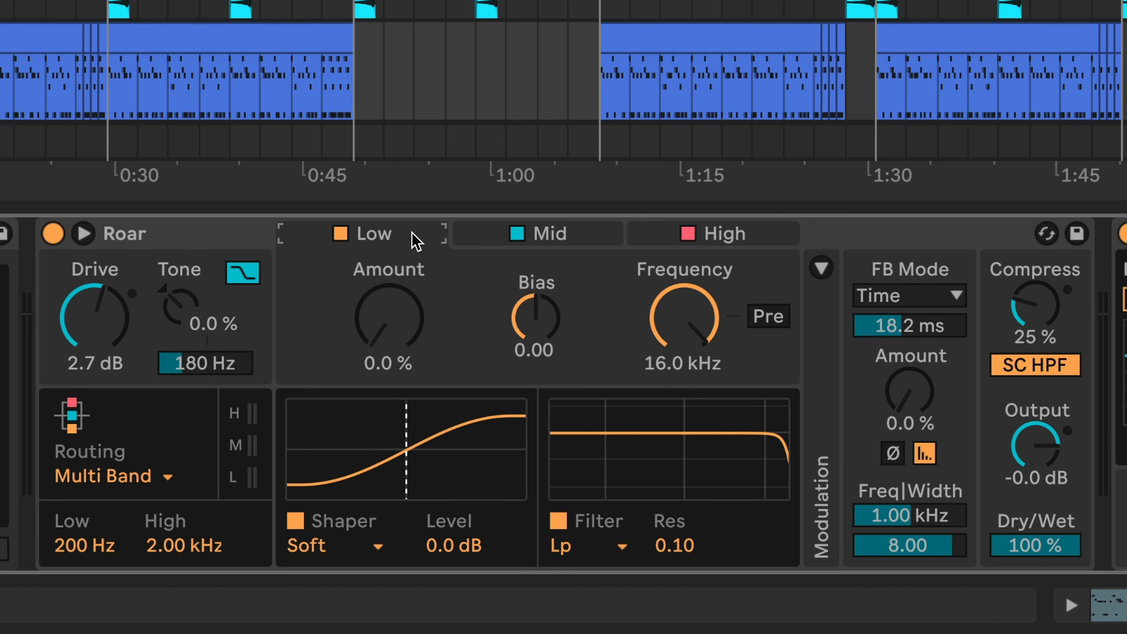
{"action": "left_click", "coordinate": [401, 316]}
{"action": "left_click_drag", "start_coordinate": [401, 316], "coordinate": [402, 160]}
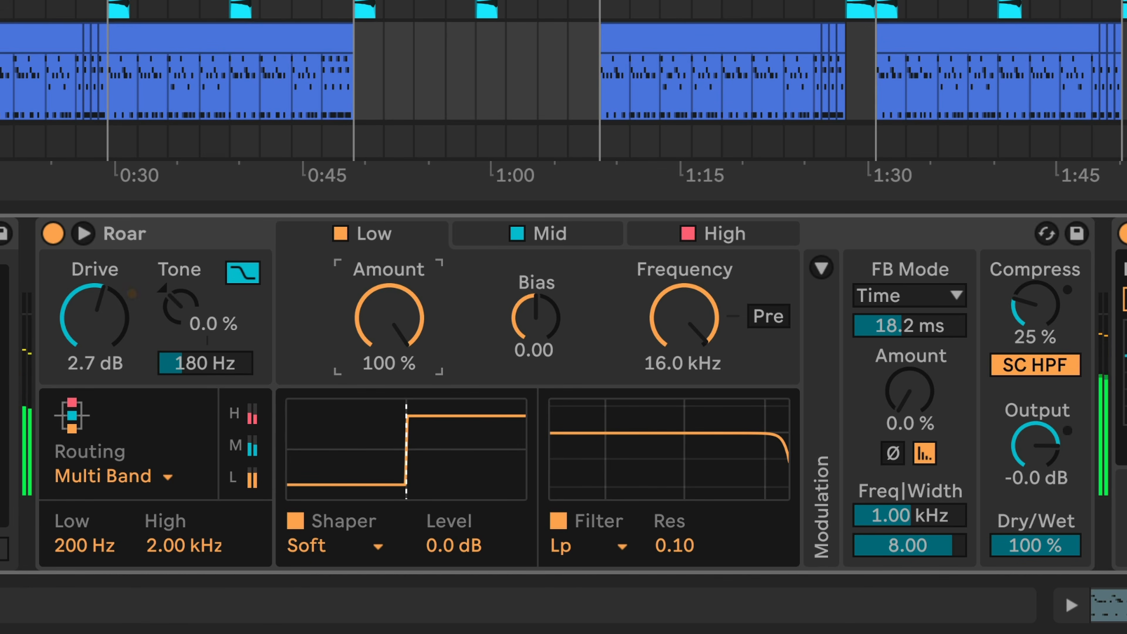
{"action": "left_click", "coordinate": [1034, 194]}
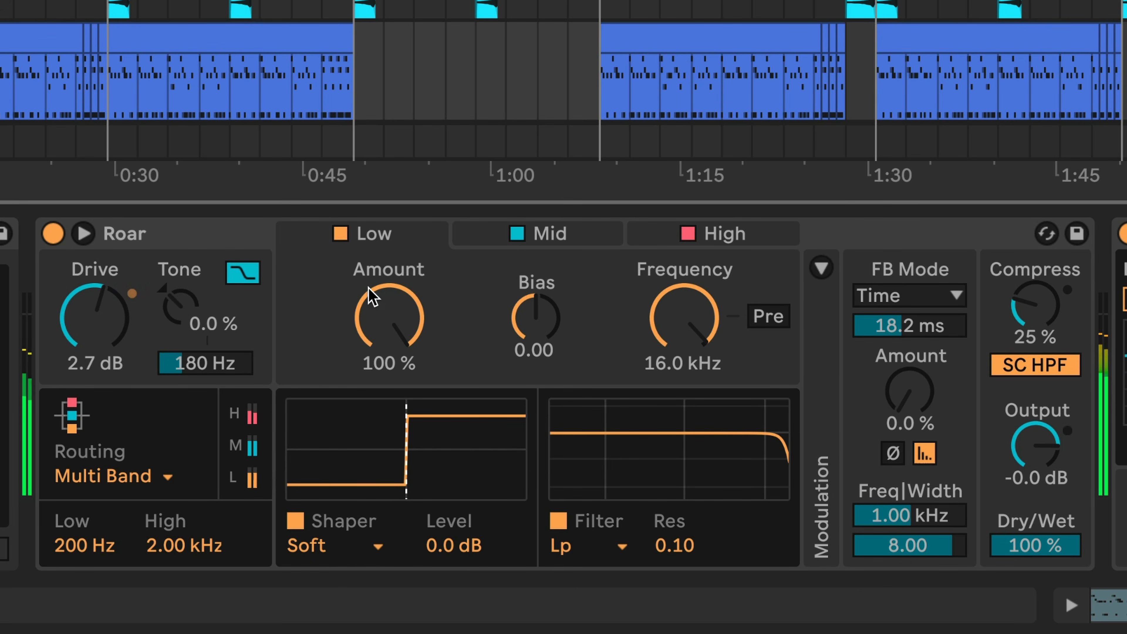
{"action": "left_click_drag", "start_coordinate": [390, 317], "coordinate": [390, 321]}
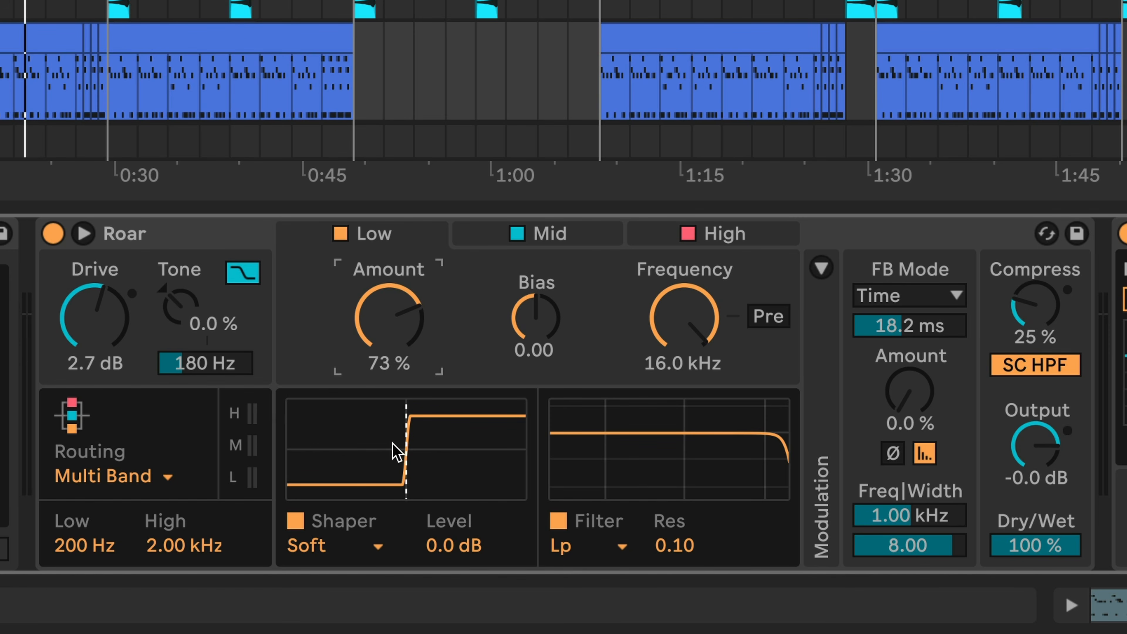
{"action": "left_click_drag", "start_coordinate": [389, 318], "coordinate": [389, 350]}
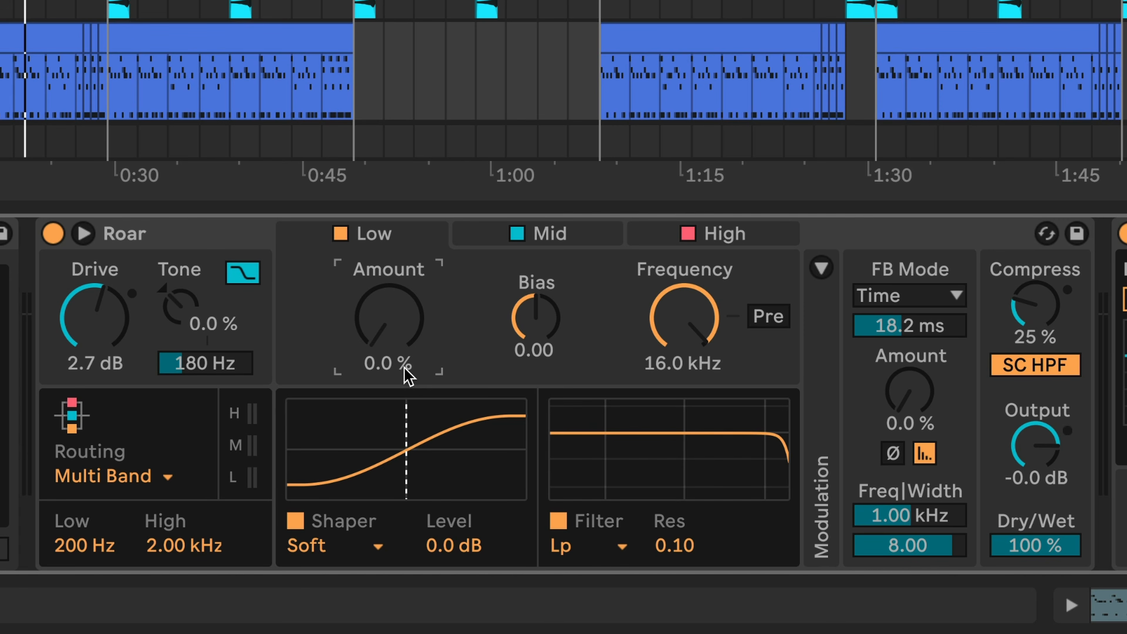
{"action": "left_click_drag", "start_coordinate": [389, 350], "coordinate": [389, 323]}
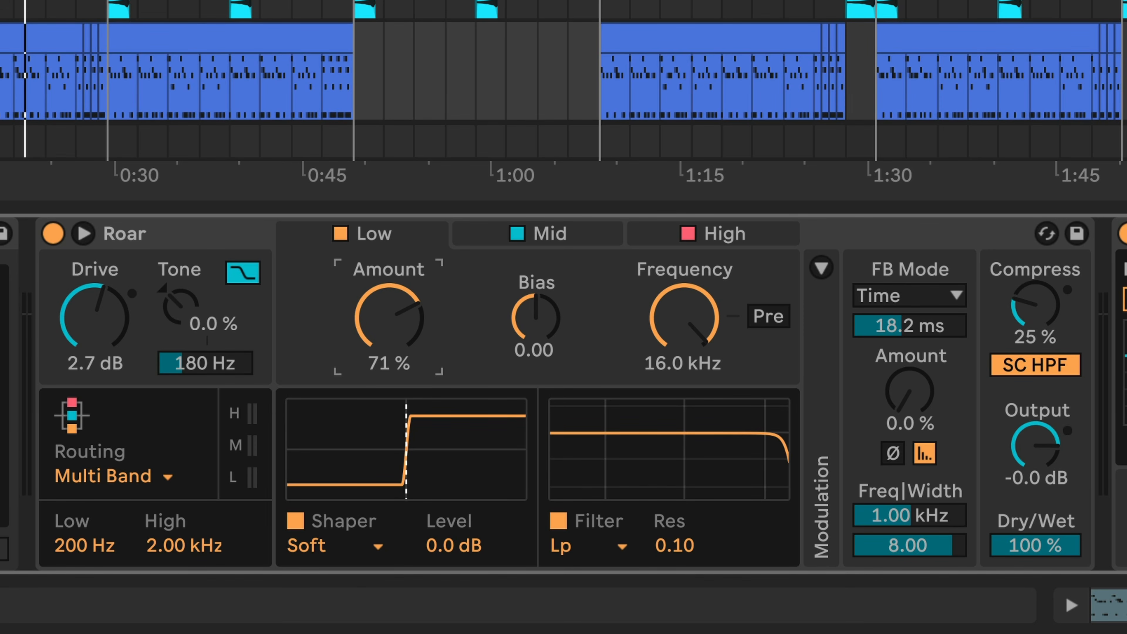
Step: Set the Low band's Amount to 75 % during playback and switch Roar off and on to compare
{"action": "key", "text": "space"}
{"action": "left_click_drag", "start_coordinate": [390, 317], "coordinate": [389, 317]}
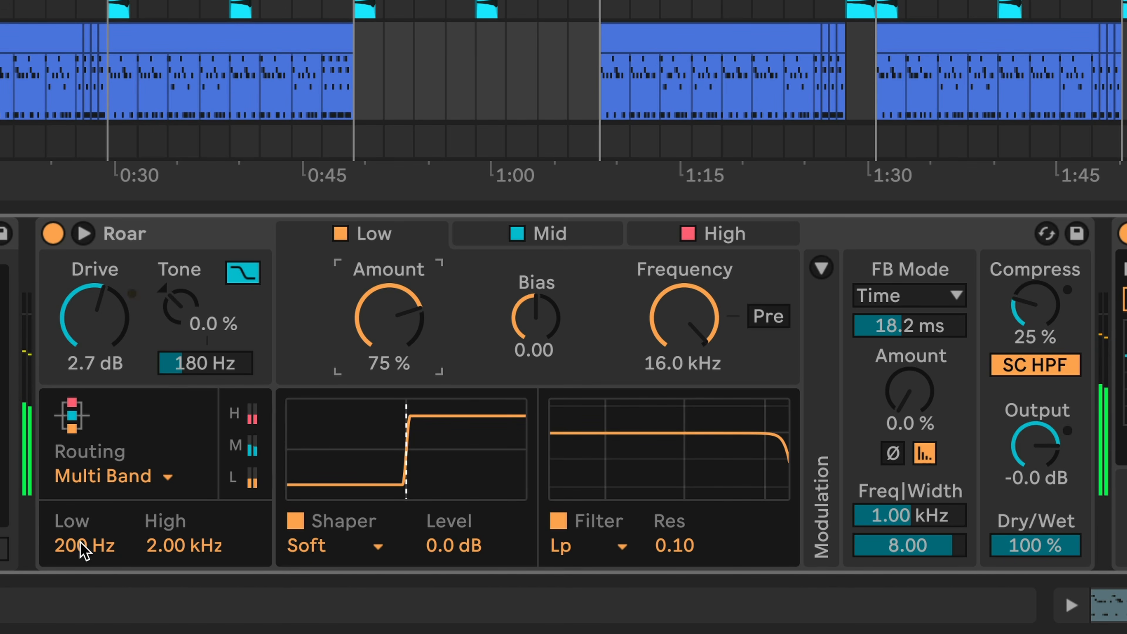
{"action": "left_click", "coordinate": [53, 234]}
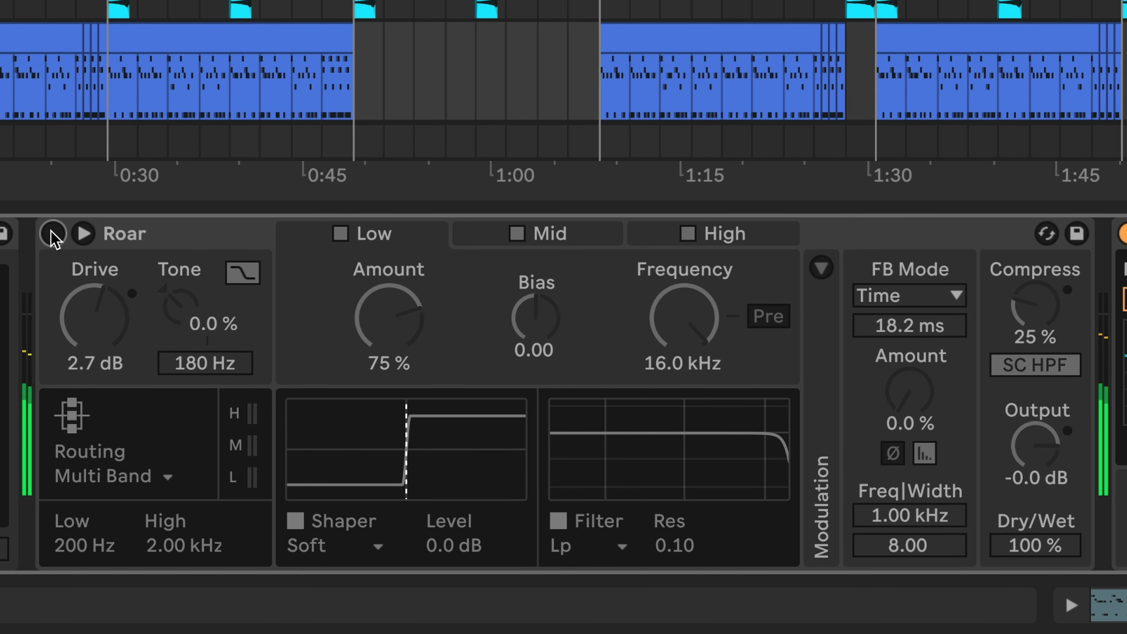
{"action": "left_click", "coordinate": [53, 234]}
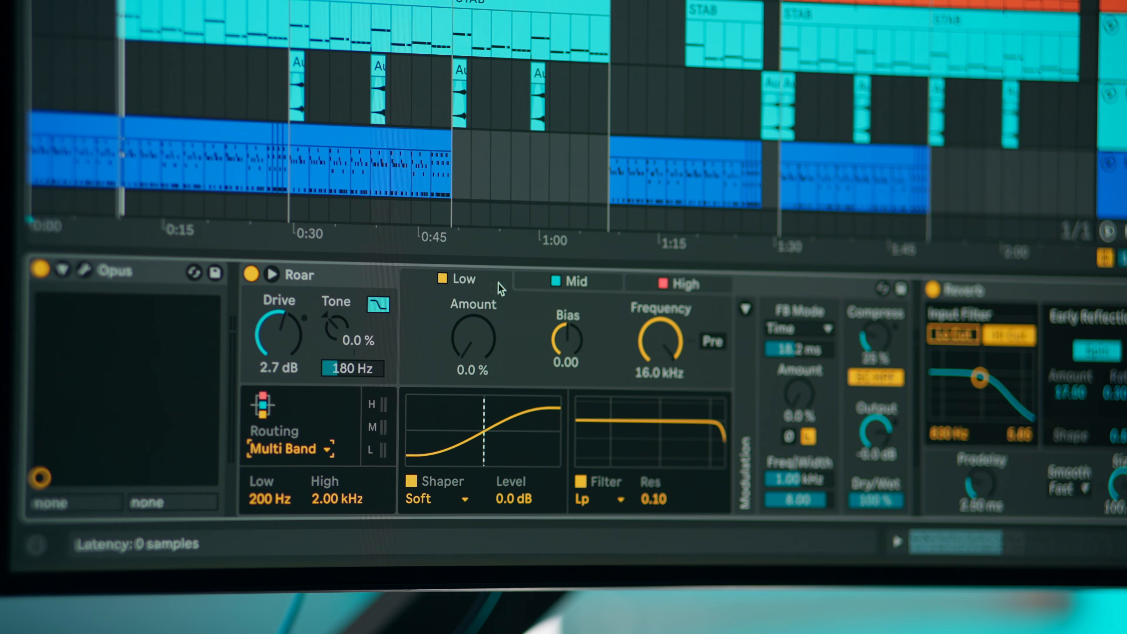
Step: Set the Low band's Amount to 60 % and its shaper type to Tube Preamp
{"action": "left_click", "coordinate": [573, 282]}
{"action": "left_click", "coordinate": [683, 284]}
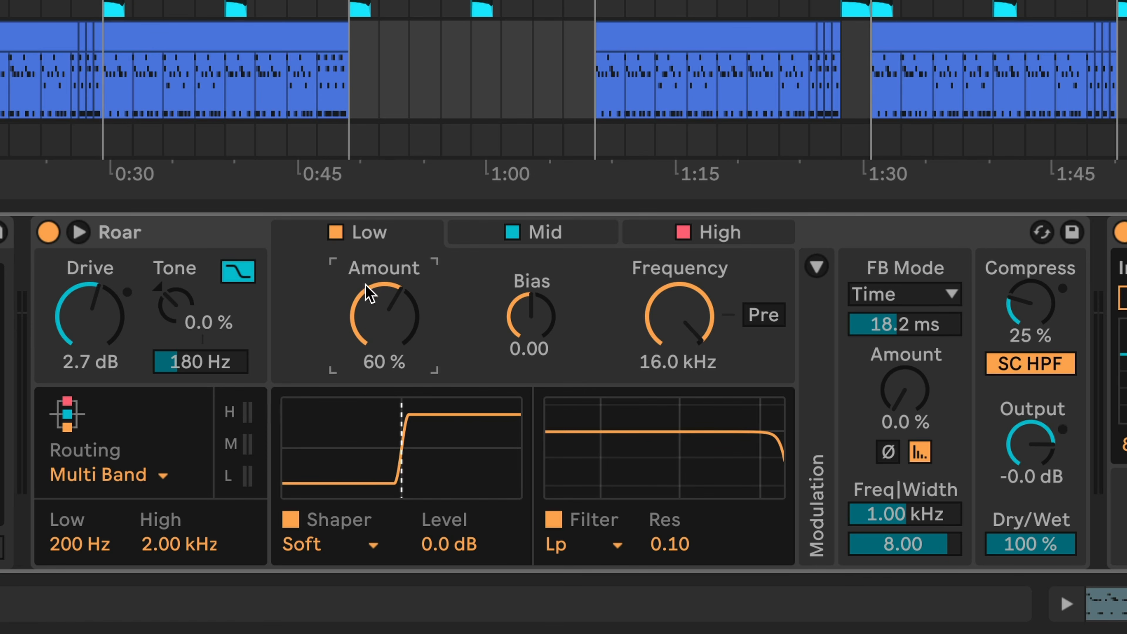
{"action": "left_click", "coordinate": [352, 550]}
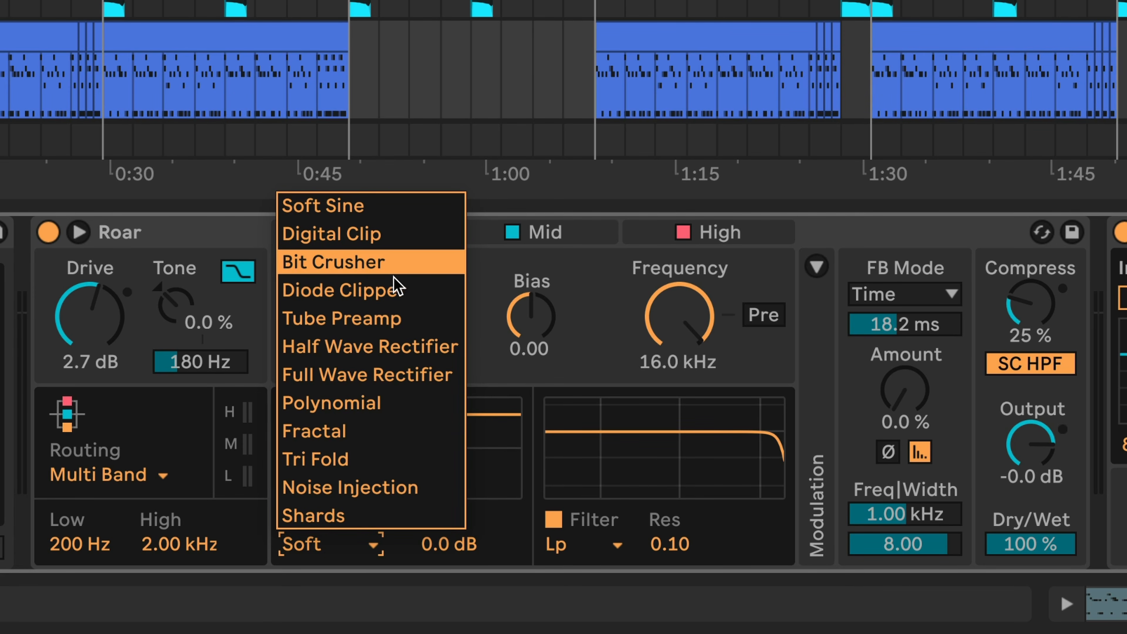
{"action": "left_click", "coordinate": [399, 319]}
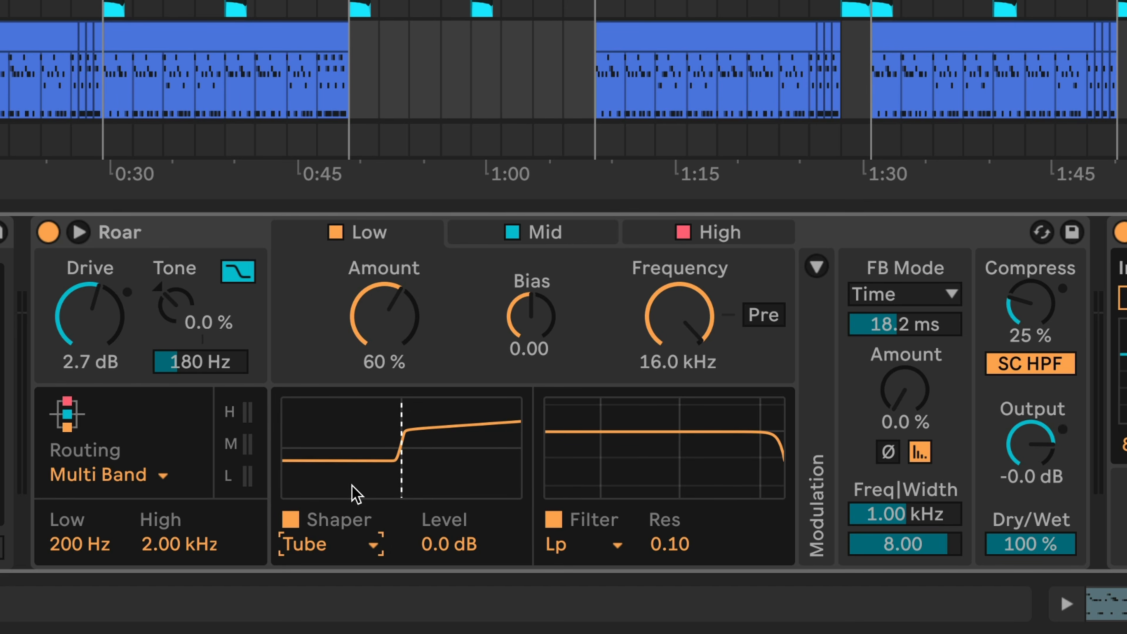
{"action": "left_click", "coordinate": [333, 550]}
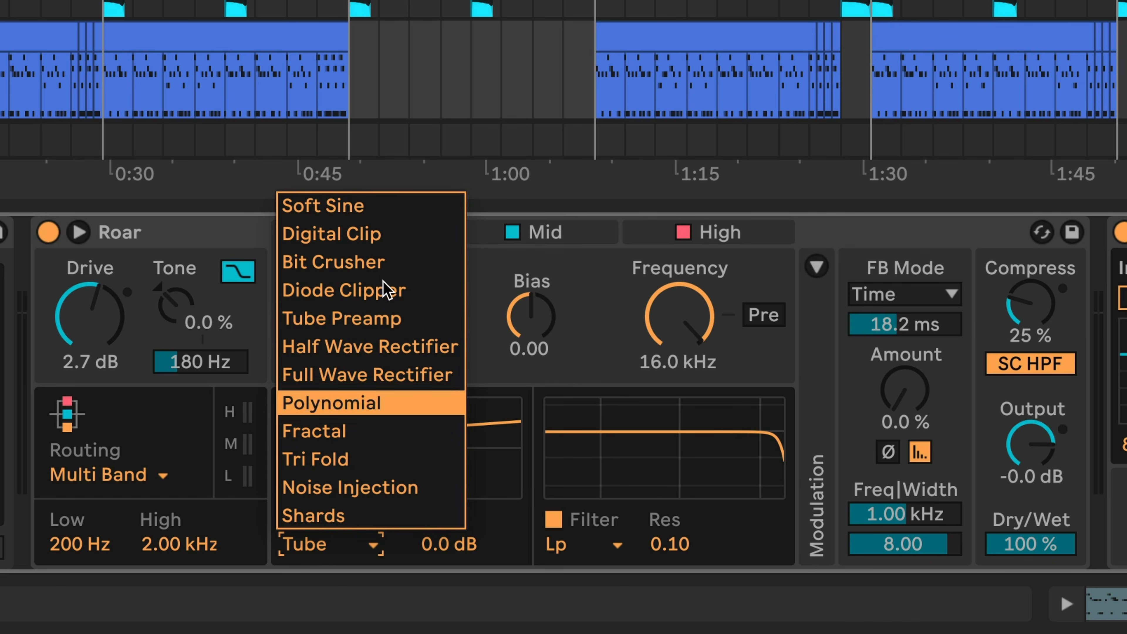
{"action": "left_click", "coordinate": [503, 272]}
Step: Play the strings and raise the Low band's Amount to 79 %
{"action": "key", "text": "space"}
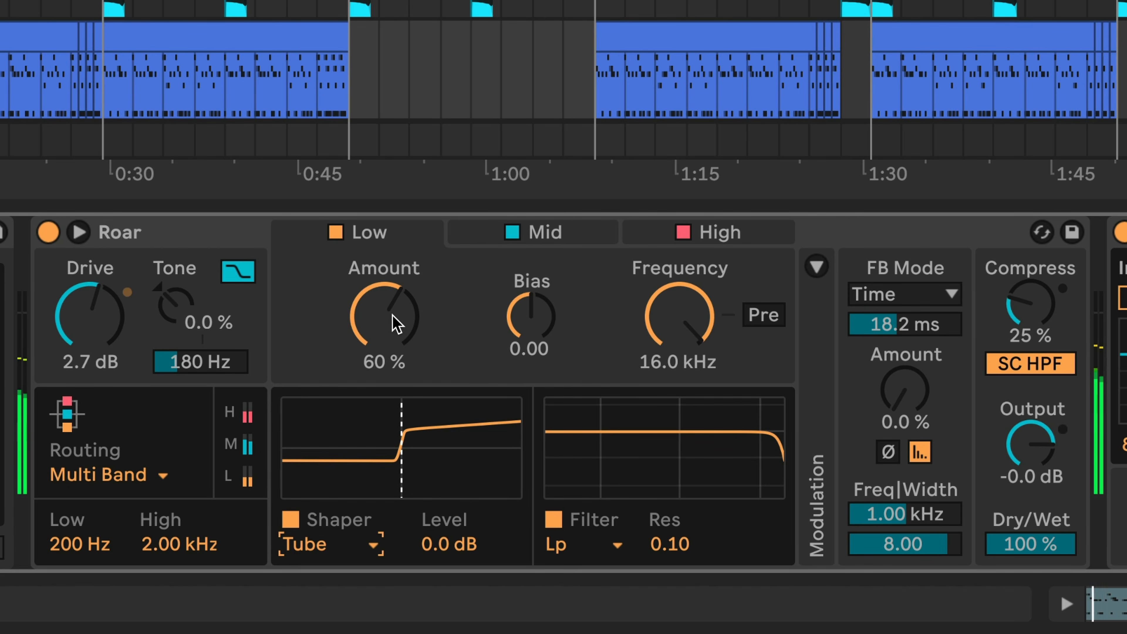
{"action": "left_click_drag", "start_coordinate": [384, 315], "coordinate": [384, 282]}
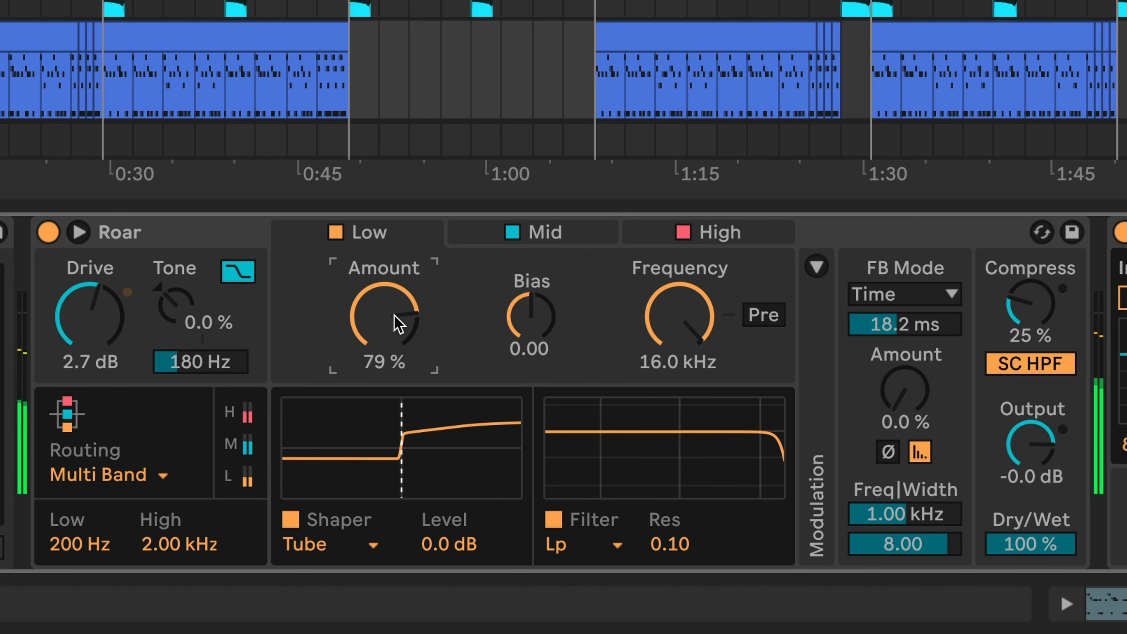
Step: Lower the Low band's filter Frequency to 236 Hz and compare the sound with Pre filtering on and off
{"action": "left_click_drag", "start_coordinate": [675, 309], "coordinate": [675, 356]}
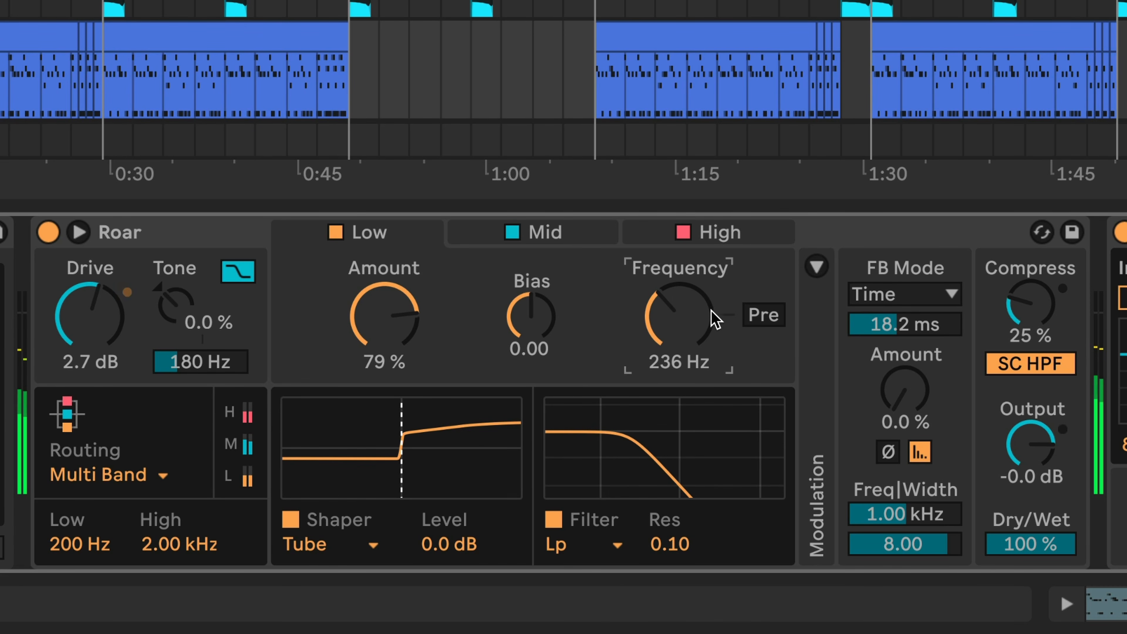
{"action": "left_click", "coordinate": [776, 319]}
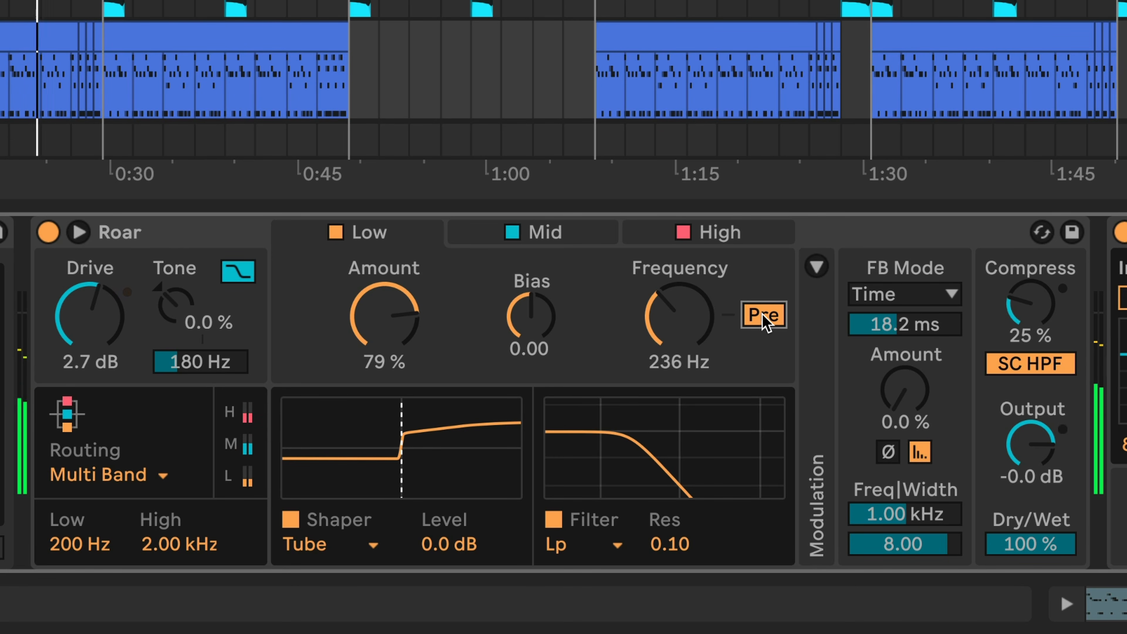
{"action": "left_click", "coordinate": [763, 313]}
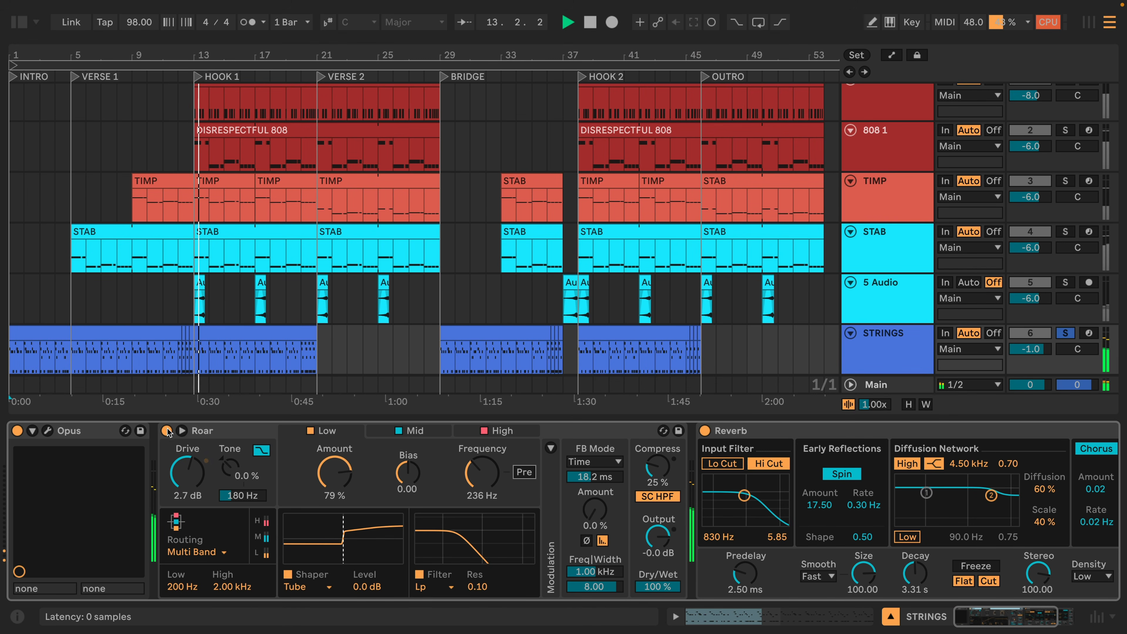
Step: Switch Roar off and back on during playback to compare the processed and dry STRINGS sound
{"action": "left_click", "coordinate": [167, 431]}
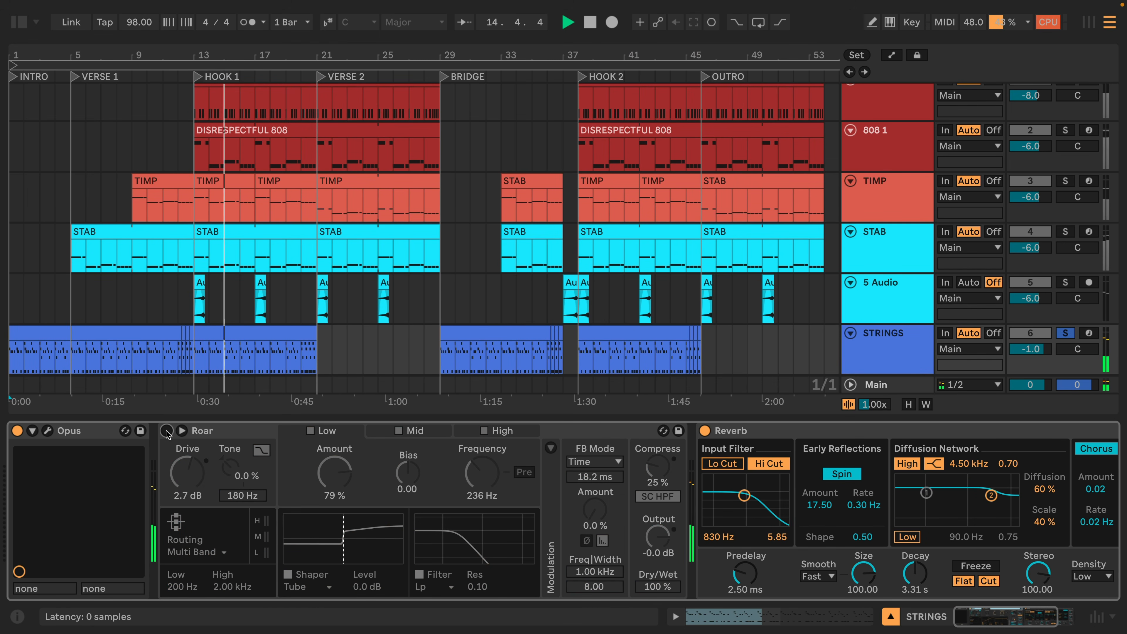
{"action": "left_click", "coordinate": [167, 431]}
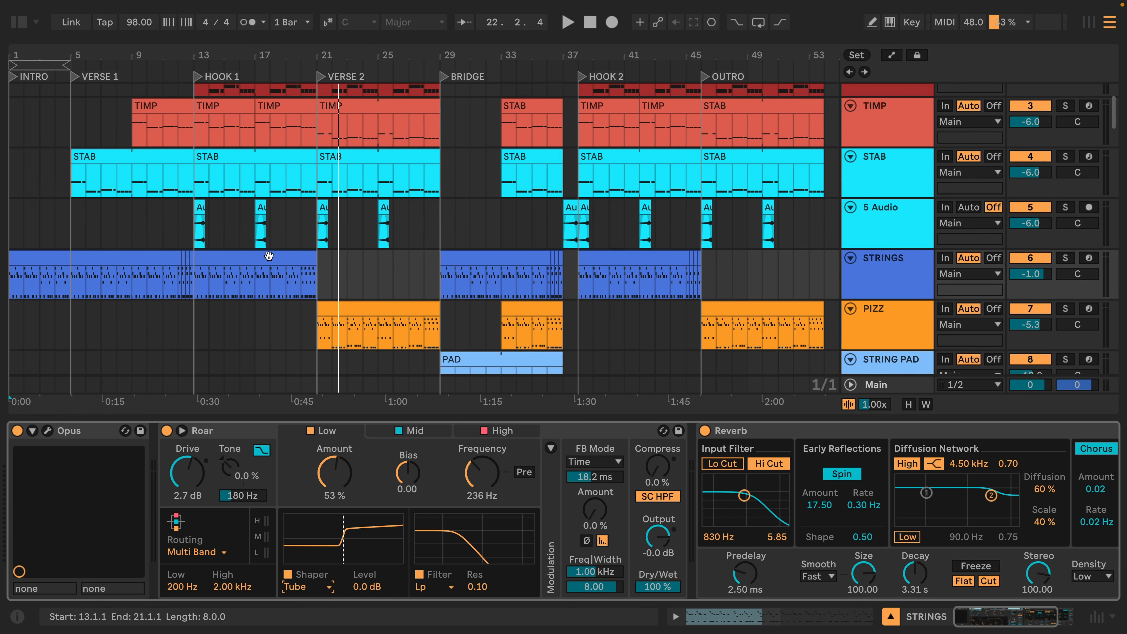
Step: Play the PIZZ track from the start of Verse 2 and add the Roar audio effect to it
{"action": "left_click", "coordinate": [311, 325]}
{"action": "key", "text": "space"}
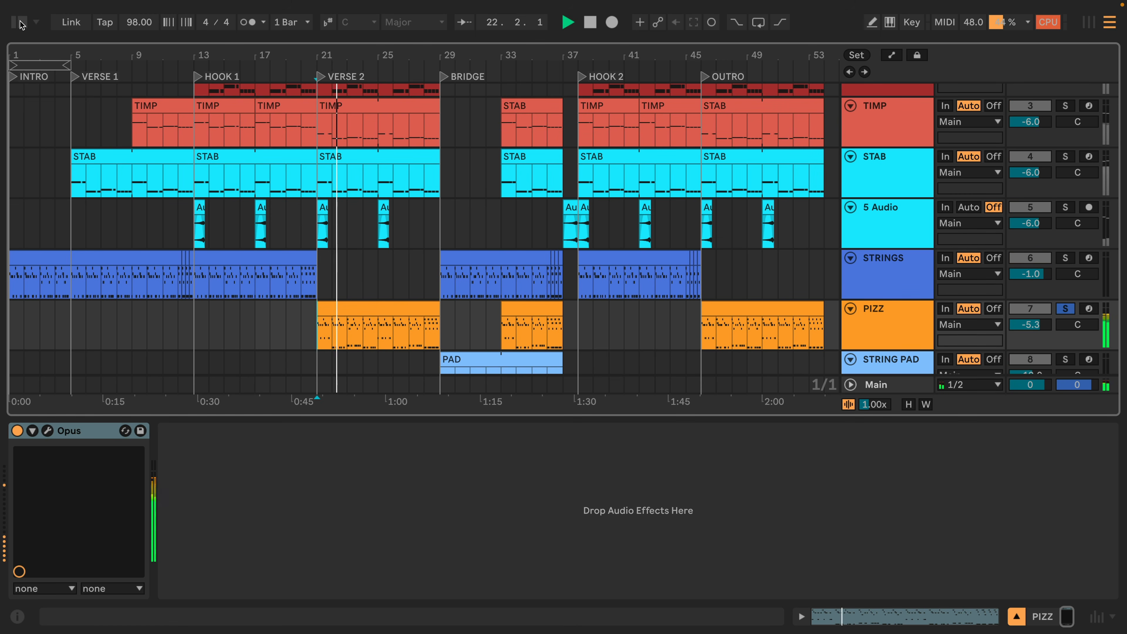
{"action": "left_click", "coordinate": [19, 22]}
{"action": "scroll", "coordinate": [182, 310], "scroll_direction": "down", "scroll_amount": 5}
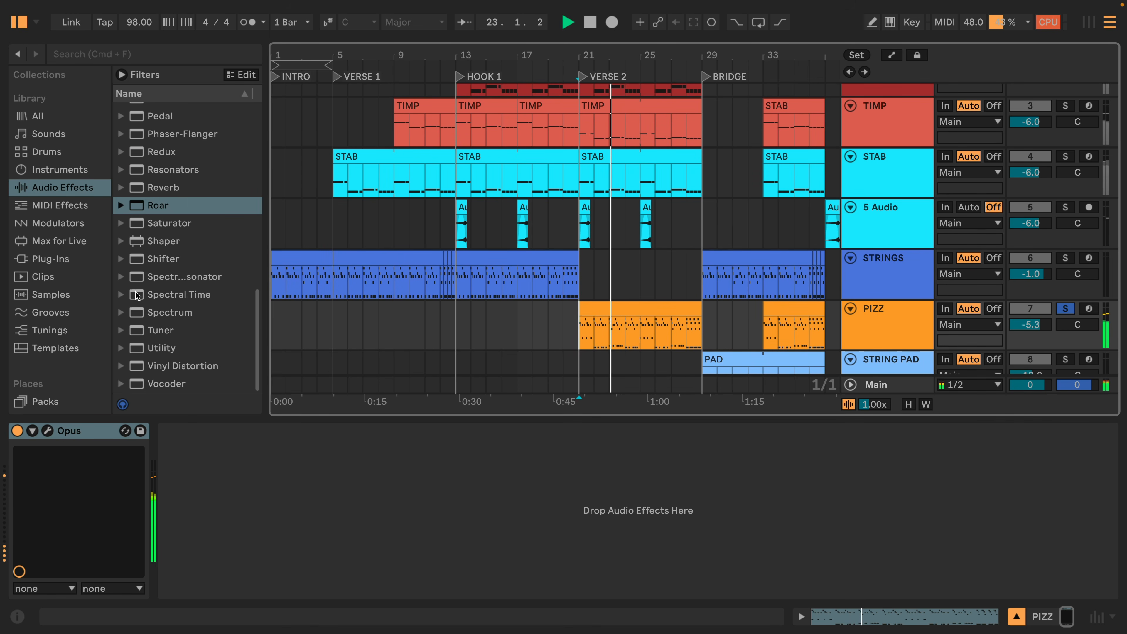
{"action": "left_click", "coordinate": [160, 206]}
{"action": "left_click_drag", "start_coordinate": [161, 206], "coordinate": [410, 506]}
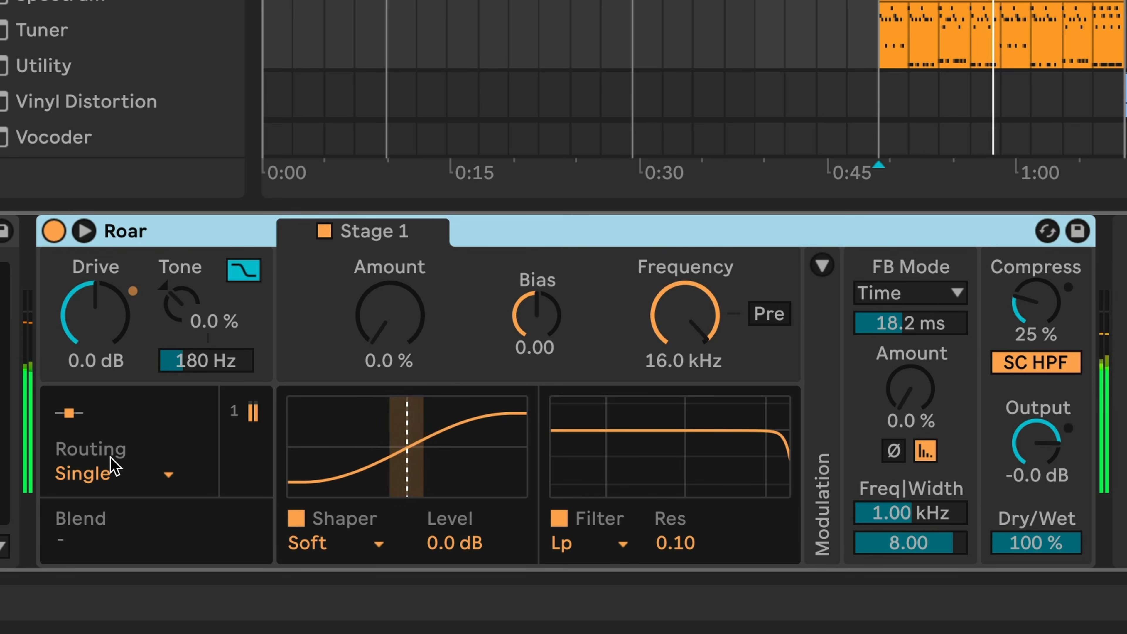
Step: Set Roar's routing to Multi Band with crossovers at 150 Hz and 1.50 kHz, and turn off the Low band
{"action": "left_click", "coordinate": [192, 552]}
{"action": "left_click", "coordinate": [131, 390]}
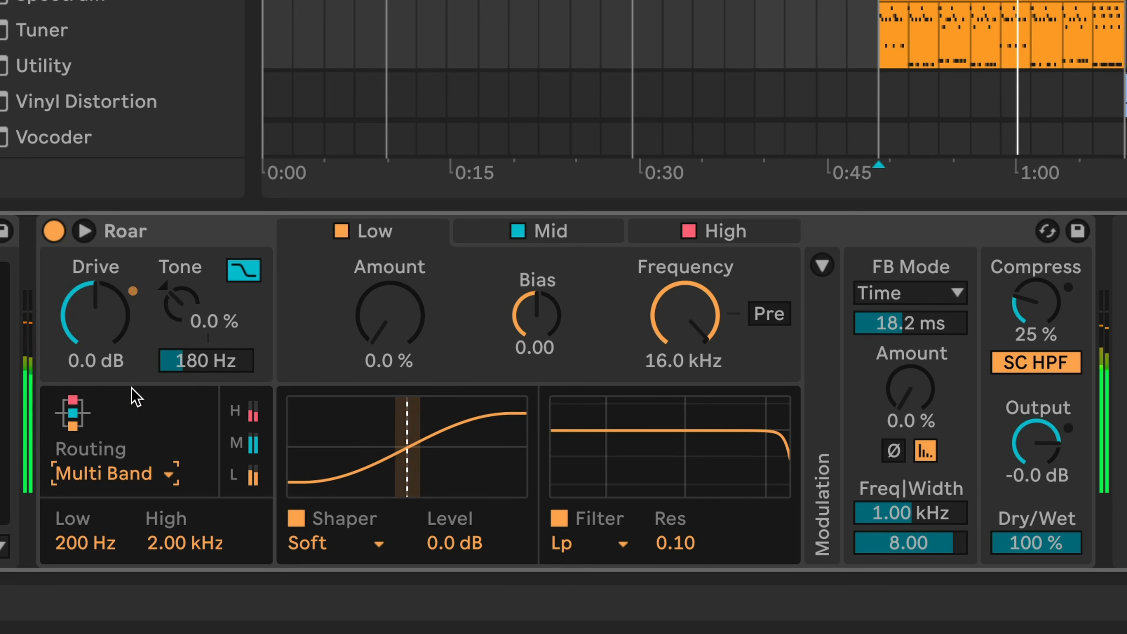
{"action": "left_click", "coordinate": [347, 230]}
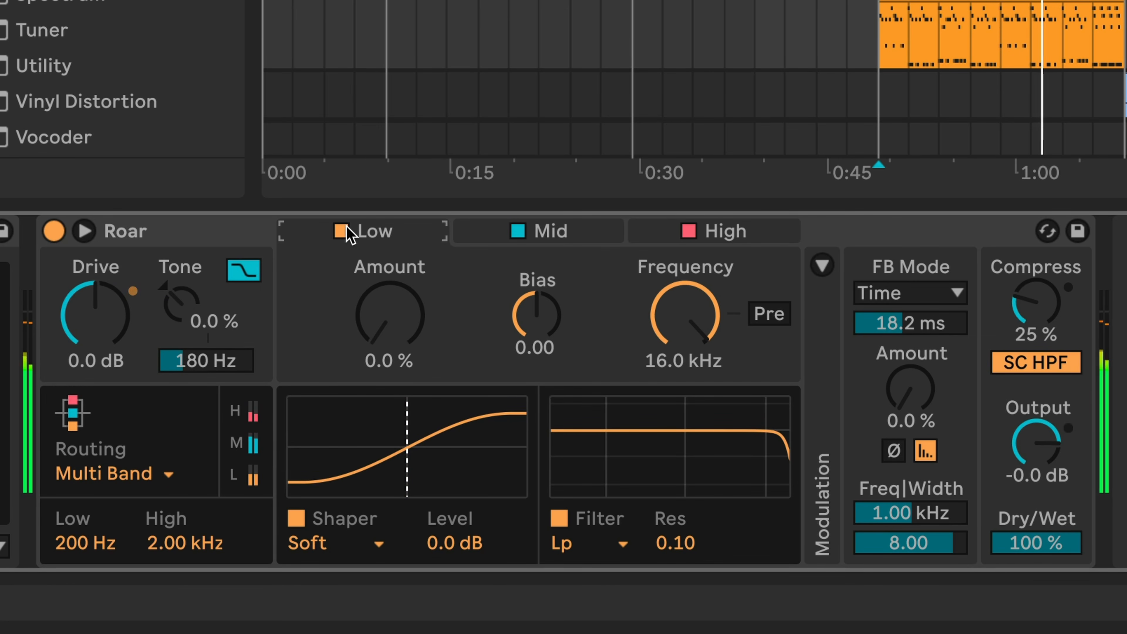
{"action": "left_click", "coordinate": [341, 230]}
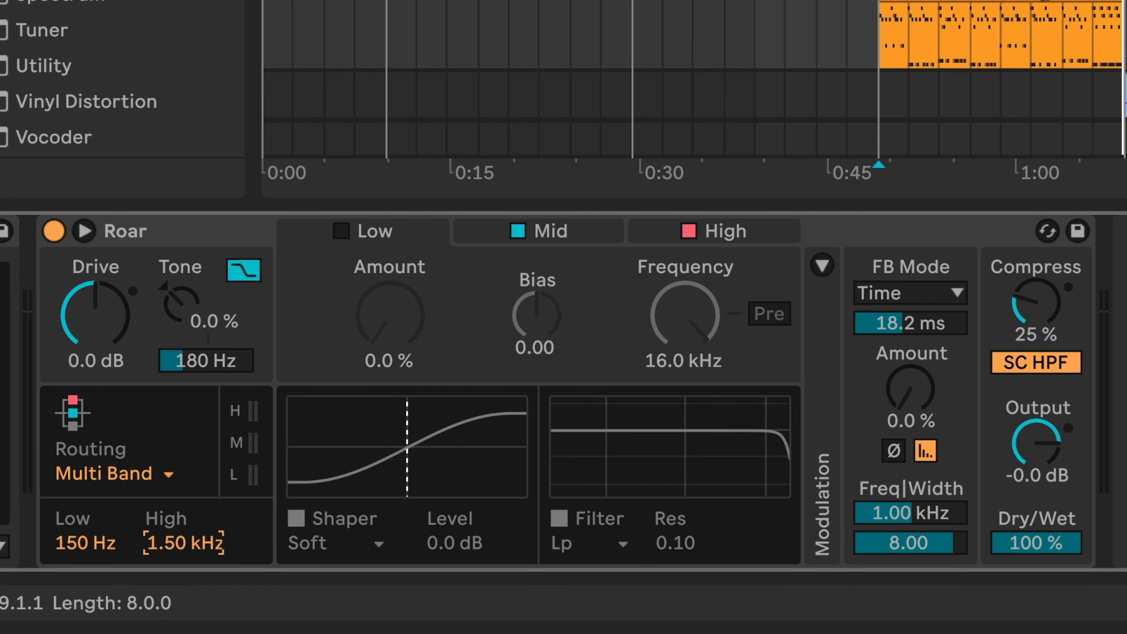
Step: Play the Verse 2 PIZZ clip and turn Roar's High band off and back on to compare
{"action": "left_click", "coordinate": [1023, 1]}
{"action": "key", "text": "space"}
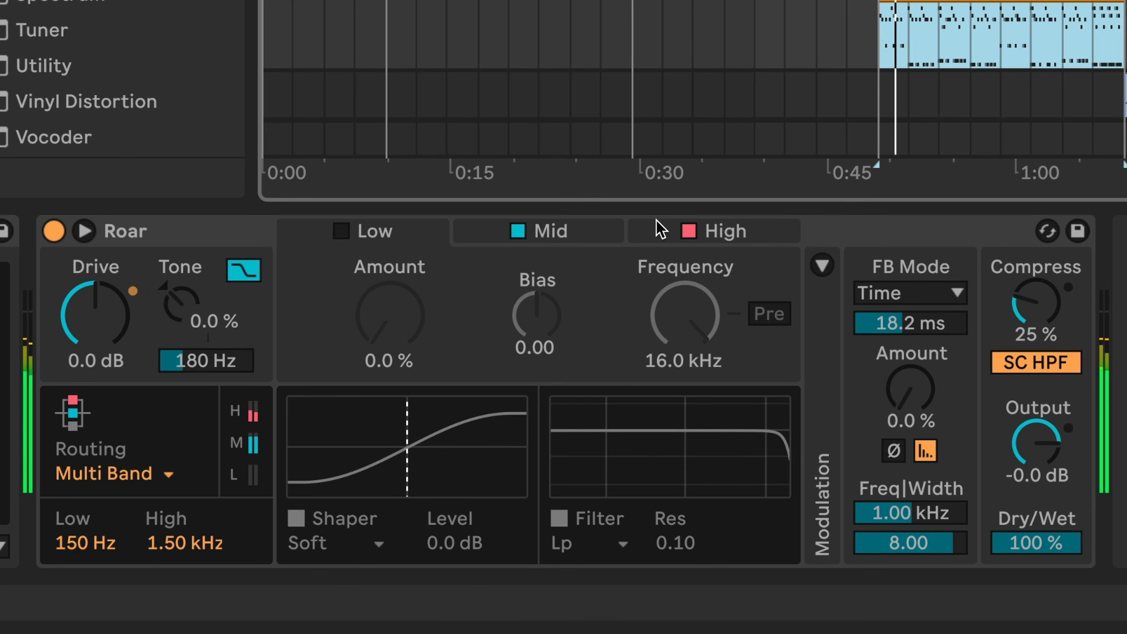
{"action": "left_click", "coordinate": [689, 231]}
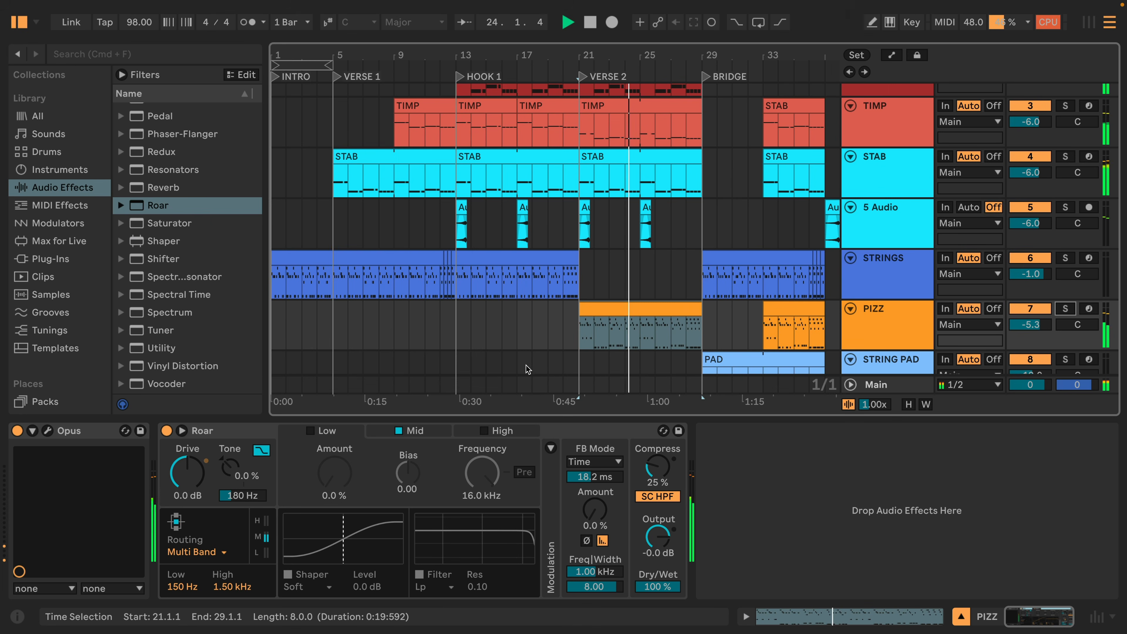
{"action": "left_click", "coordinate": [483, 430]}
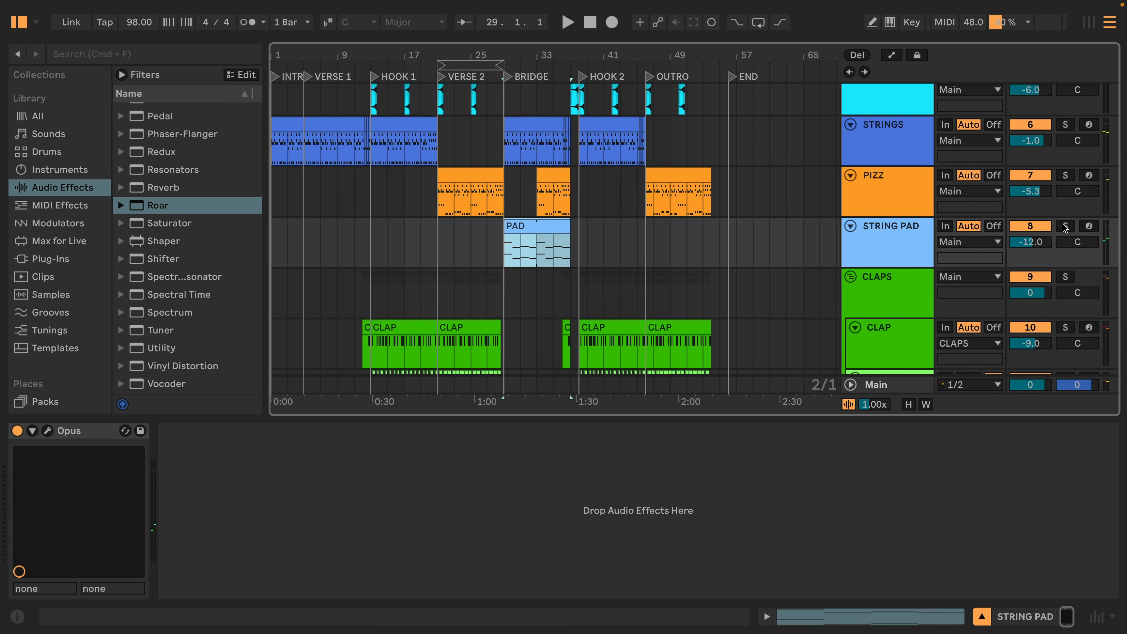
Step: Solo and play the STRING PAD track, and loop the Bridge section from bar 29 to bar 38
{"action": "left_click", "coordinate": [1066, 226]}
{"action": "key", "text": "space"}
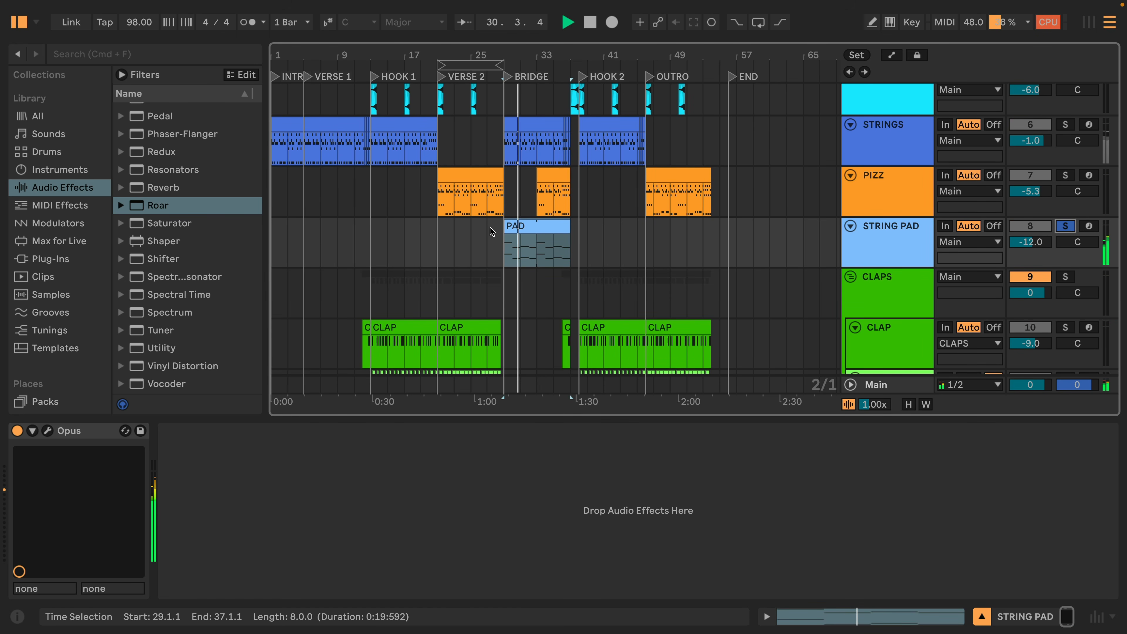
{"action": "left_click_drag", "start_coordinate": [503, 245], "coordinate": [576, 234]}
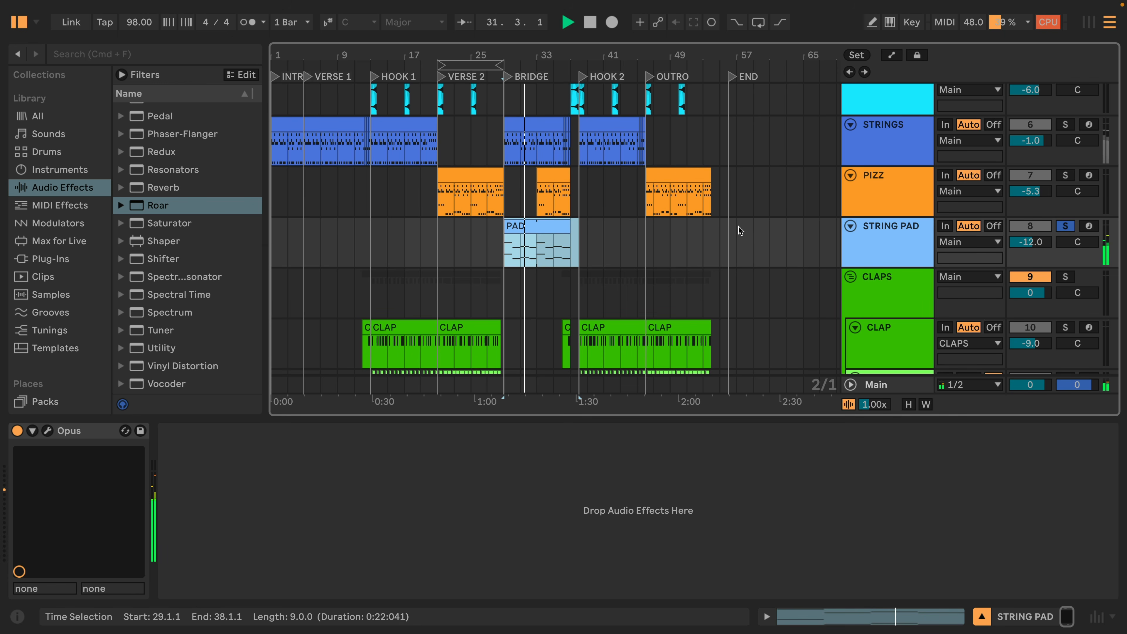
{"action": "key", "text": "super+l"}
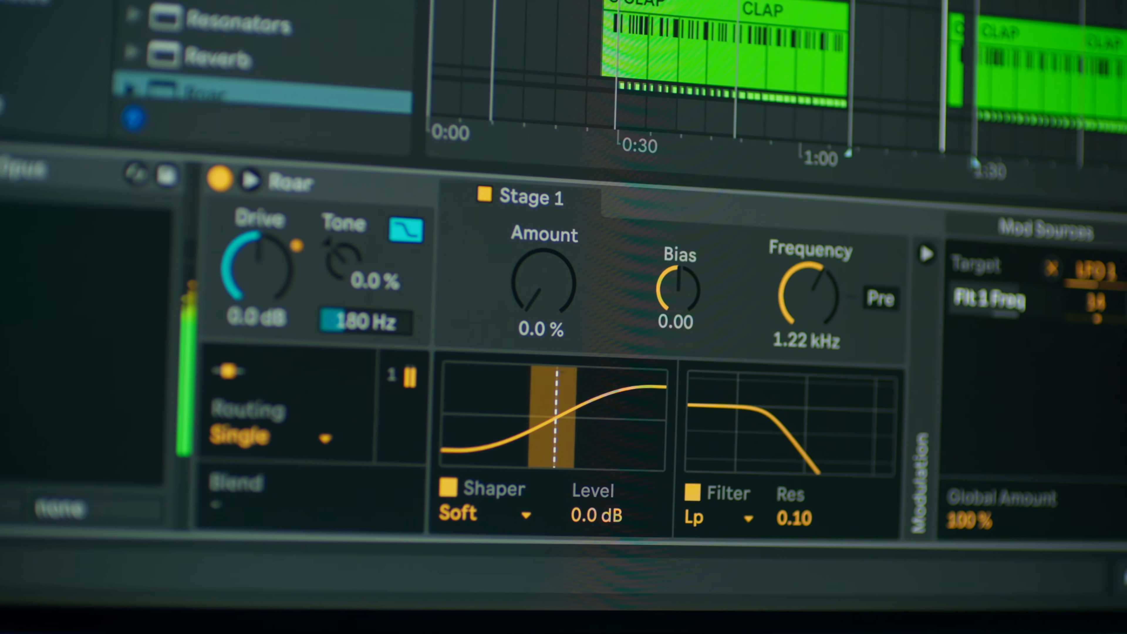
Step: Expand Roar's modulation section on STRING PAD and set LFO 1 to a sine wave with a synced rate of 1/4
{"action": "left_click_drag", "start_coordinate": [809, 293], "coordinate": [809, 249]}
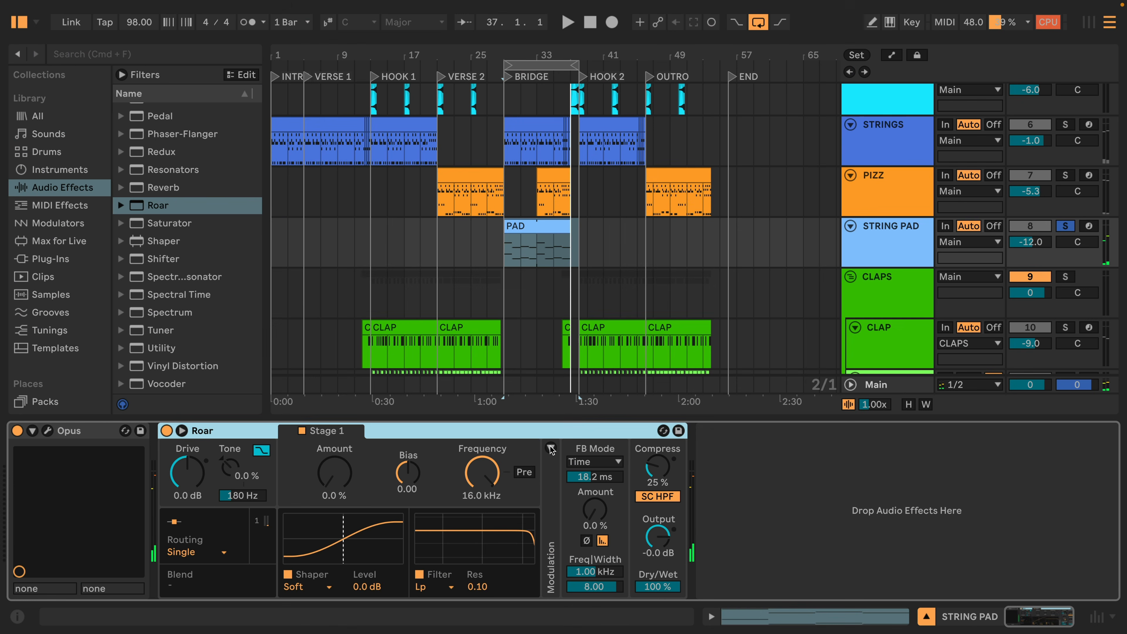
{"action": "left_click", "coordinate": [590, 399]}
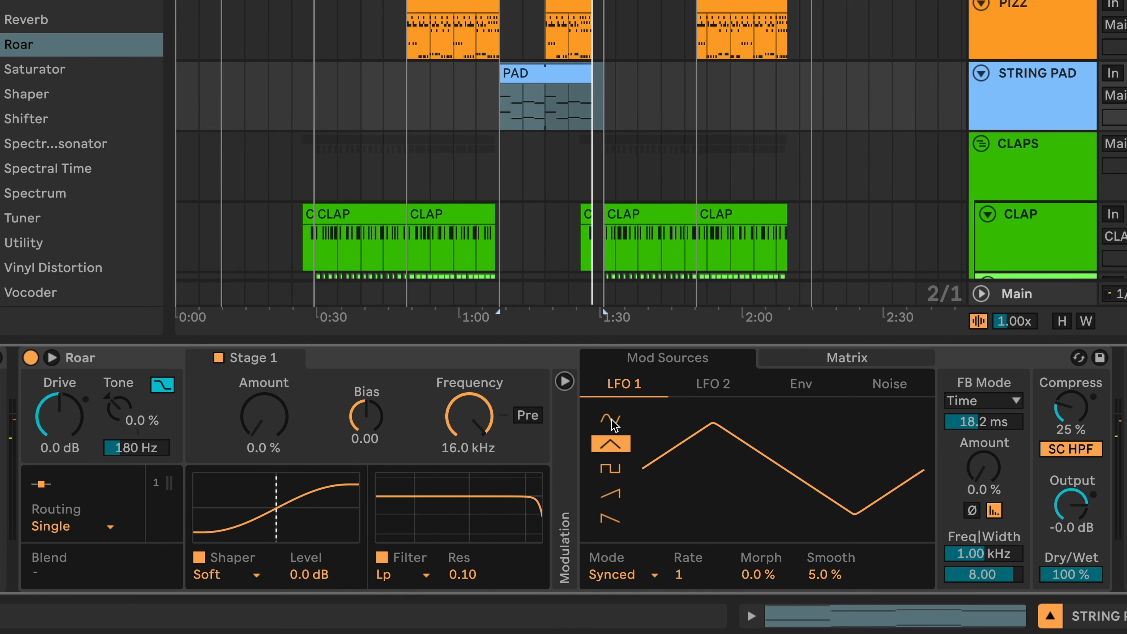
{"action": "left_click", "coordinate": [602, 450]}
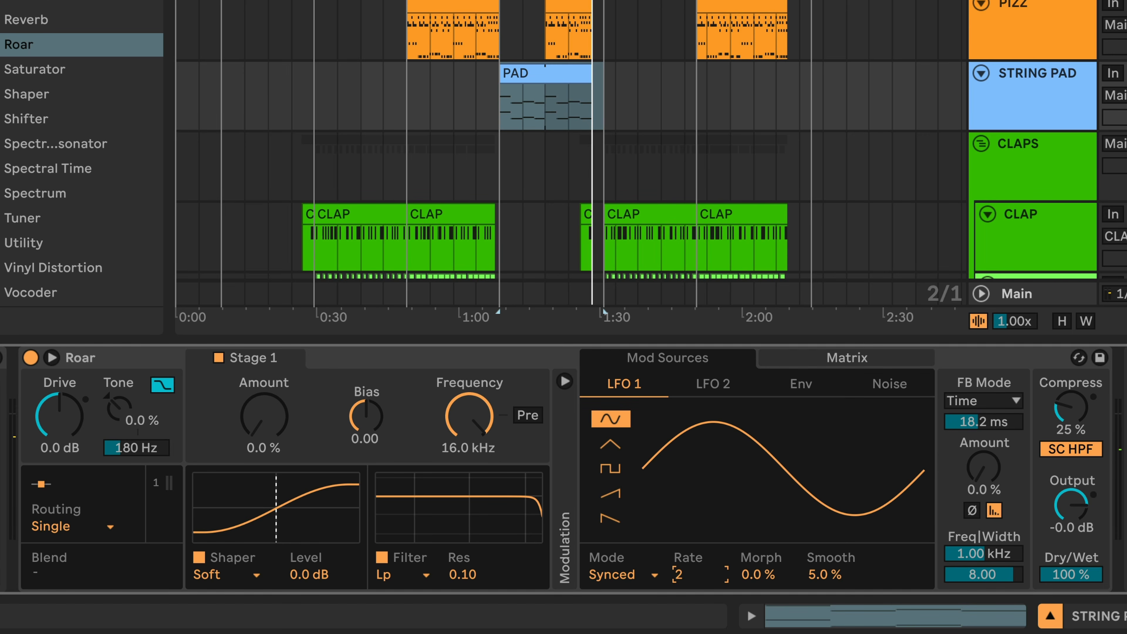
{"action": "key", "text": "space"}
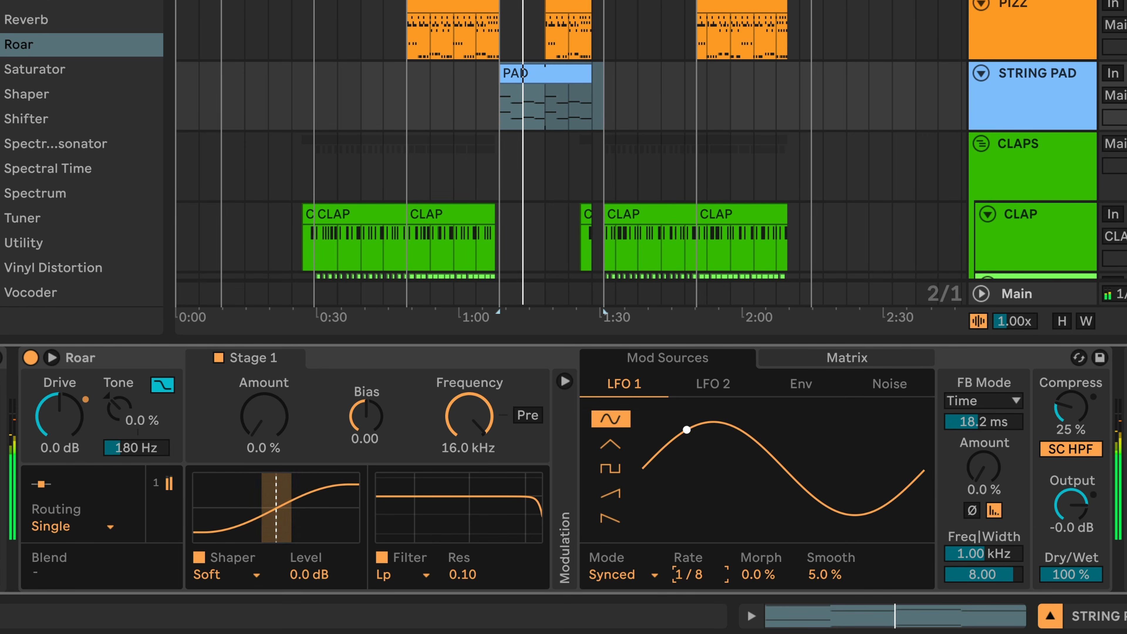
{"action": "left_click_drag", "start_coordinate": [692, 575], "coordinate": [692, 581]}
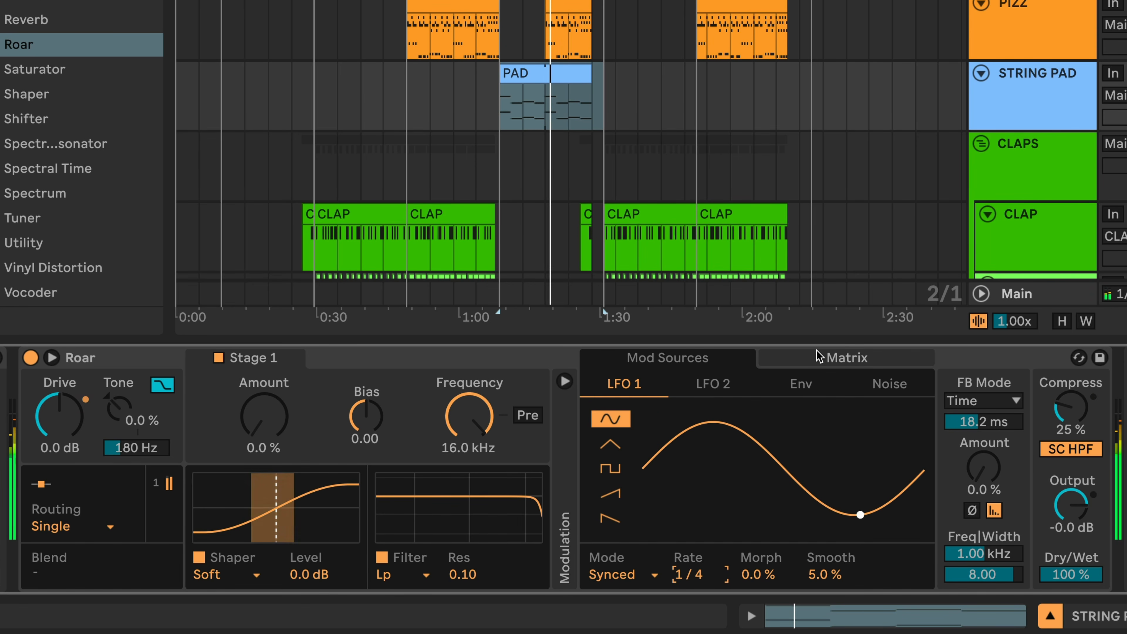
Step: Make the filter frequency a modulation matrix target, set it to 1.22 kHz, and set its LFO 1 amount to 59
{"action": "left_click", "coordinate": [829, 358]}
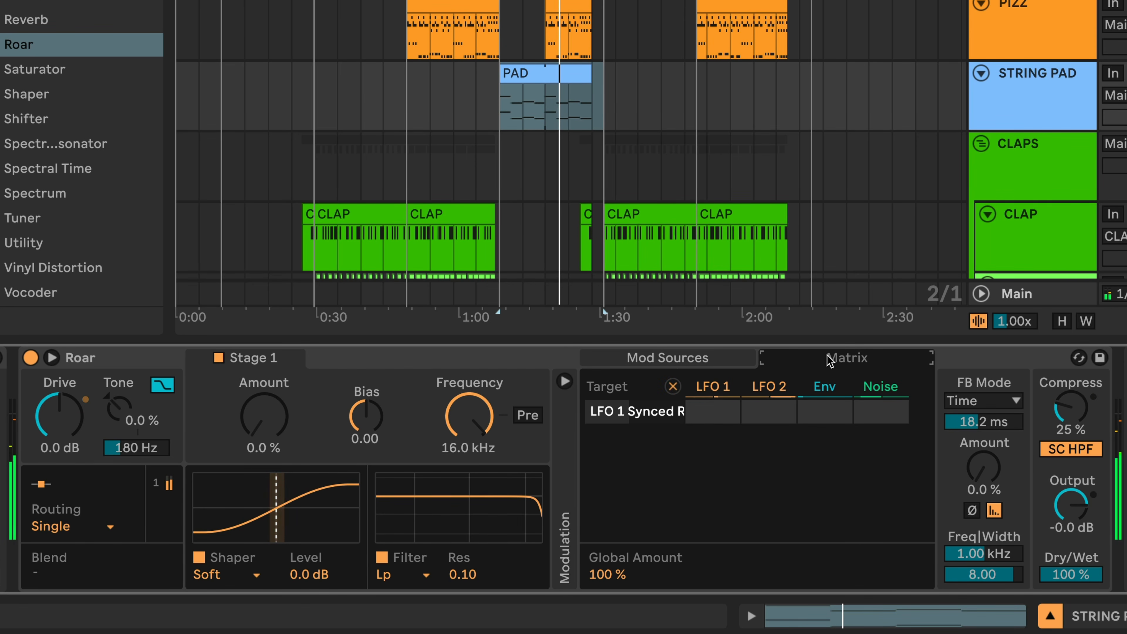
{"action": "left_click", "coordinate": [483, 424]}
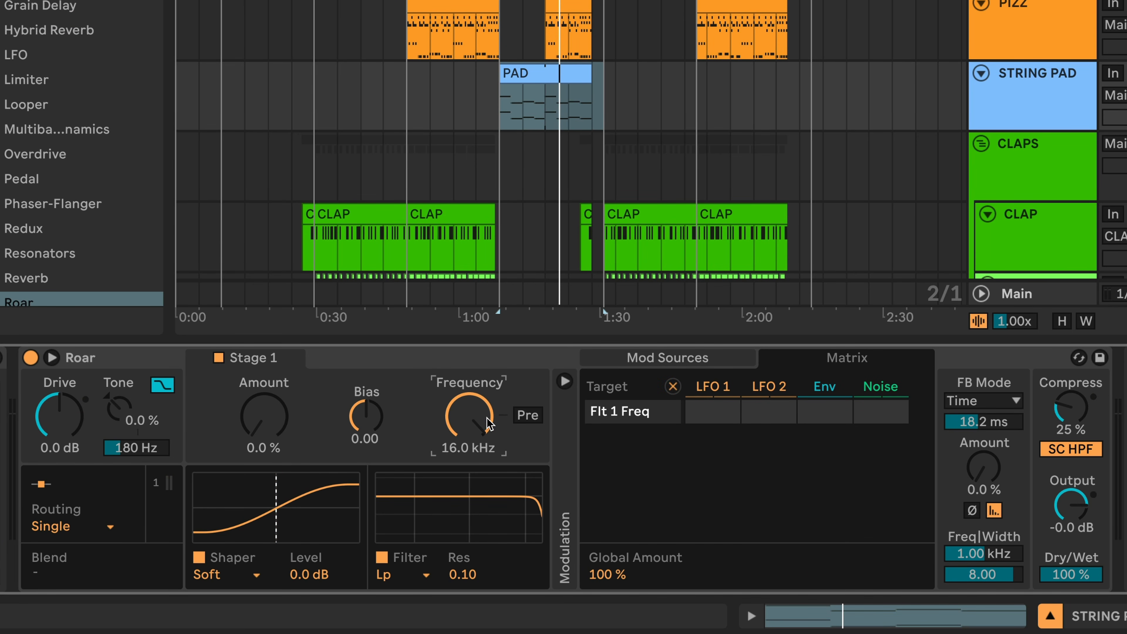
{"action": "left_click_drag", "start_coordinate": [483, 424], "coordinate": [484, 395]}
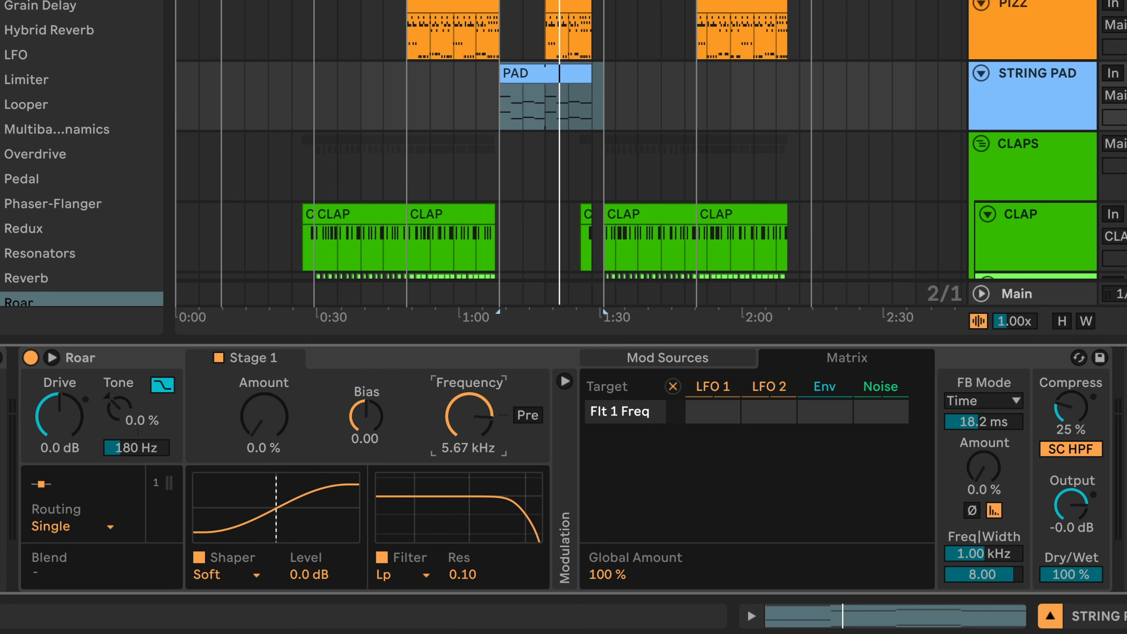
{"action": "left_click", "coordinate": [706, 409]}
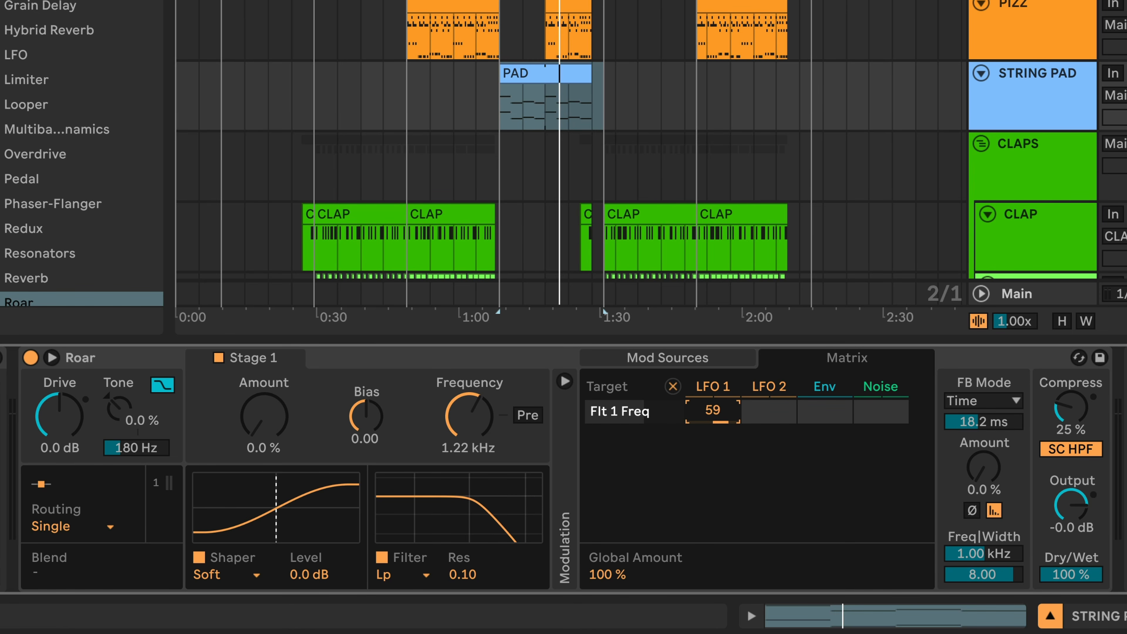
Step: Play the STRING PAD loop and raise LFO 1's modulation of the filter frequency to 67
{"action": "key", "text": "space"}
{"action": "left_click_drag", "start_coordinate": [712, 410], "coordinate": [712, 397]}
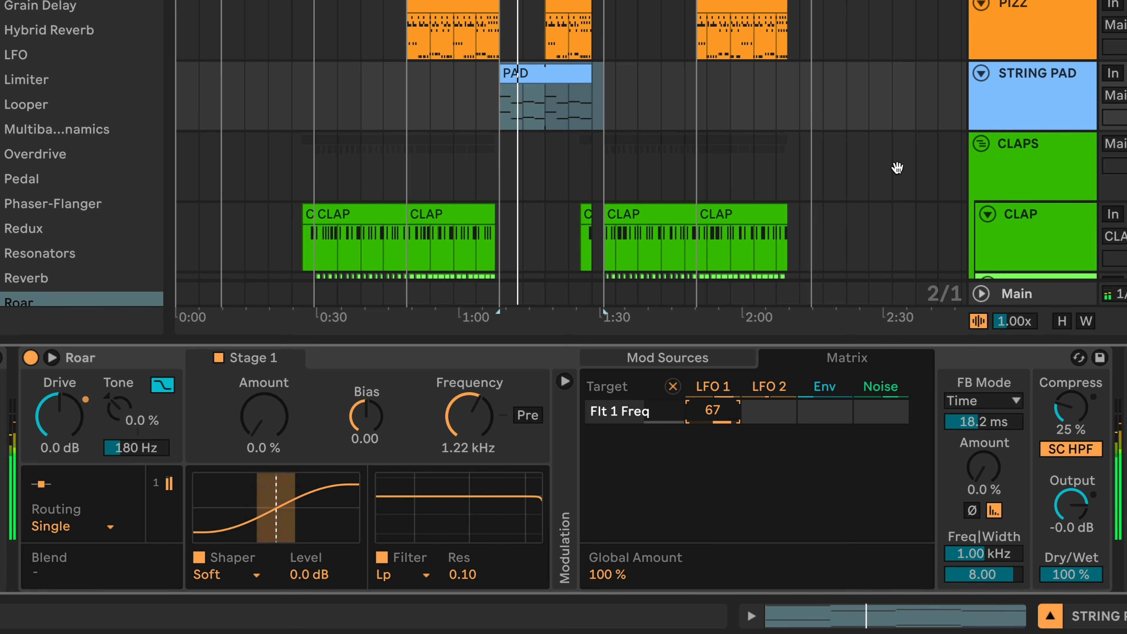
{"action": "left_click", "coordinate": [1125, 75]}
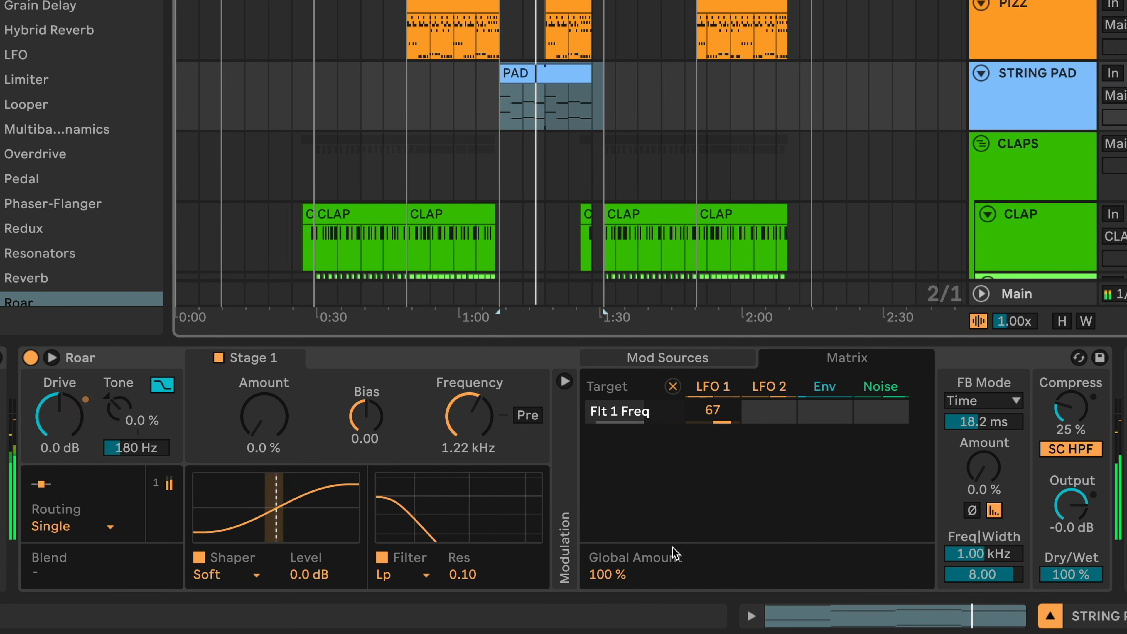
Step: Set the filter frequency's modulation amounts to 14 for LFO 1 and -41 for Env, and adjust the Noise amount
{"action": "left_click_drag", "start_coordinate": [714, 410], "coordinate": [713, 496]}
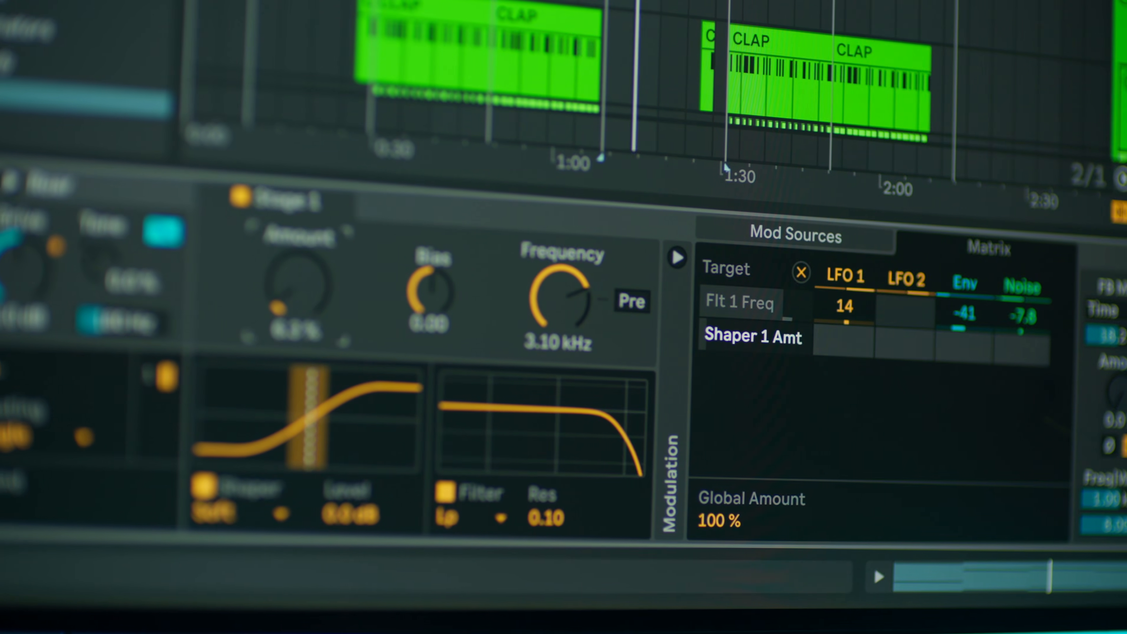
{"action": "left_click", "coordinate": [118, 437]}
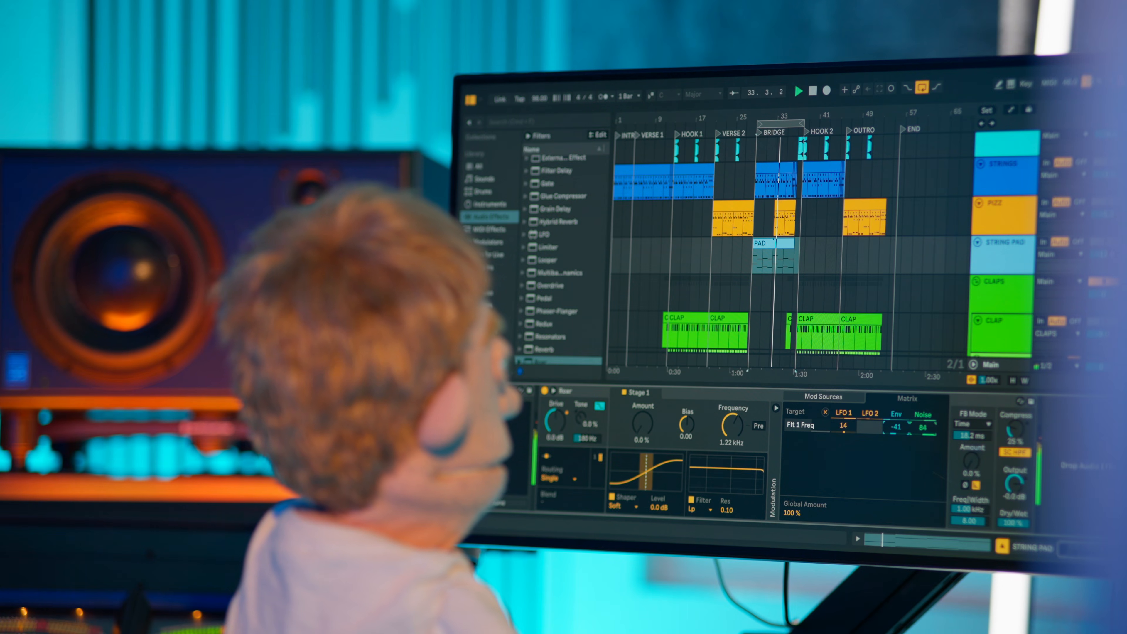
{"action": "left_click_drag", "start_coordinate": [922, 428], "coordinate": [922, 467]}
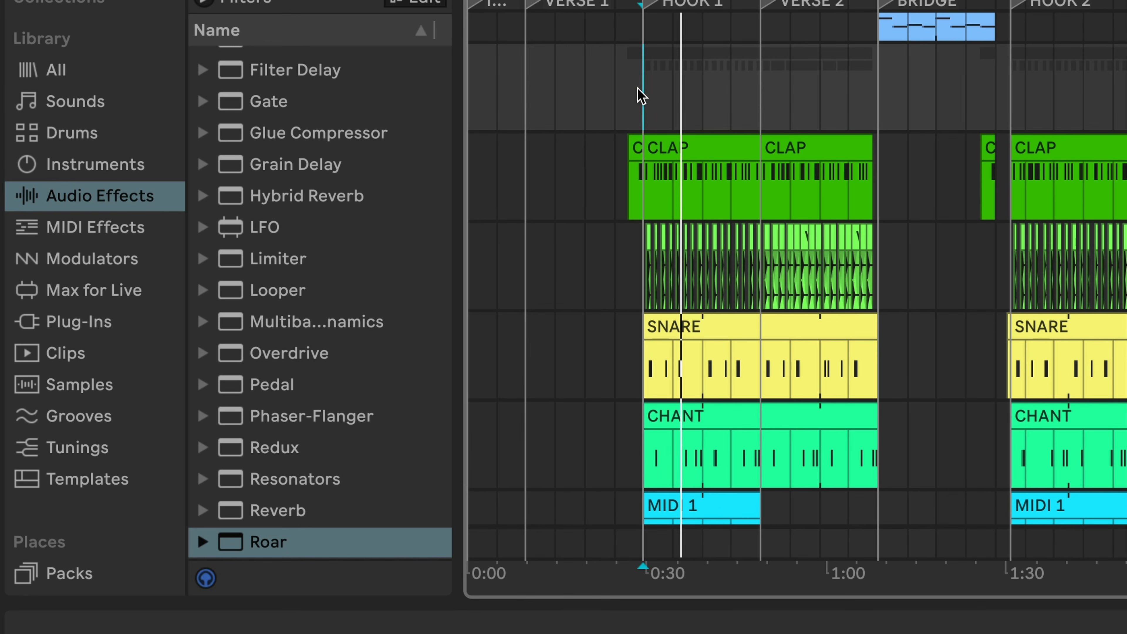
Step: Stop playback and add the Roar effect to the CLAPS group track
{"action": "key", "text": "space"}
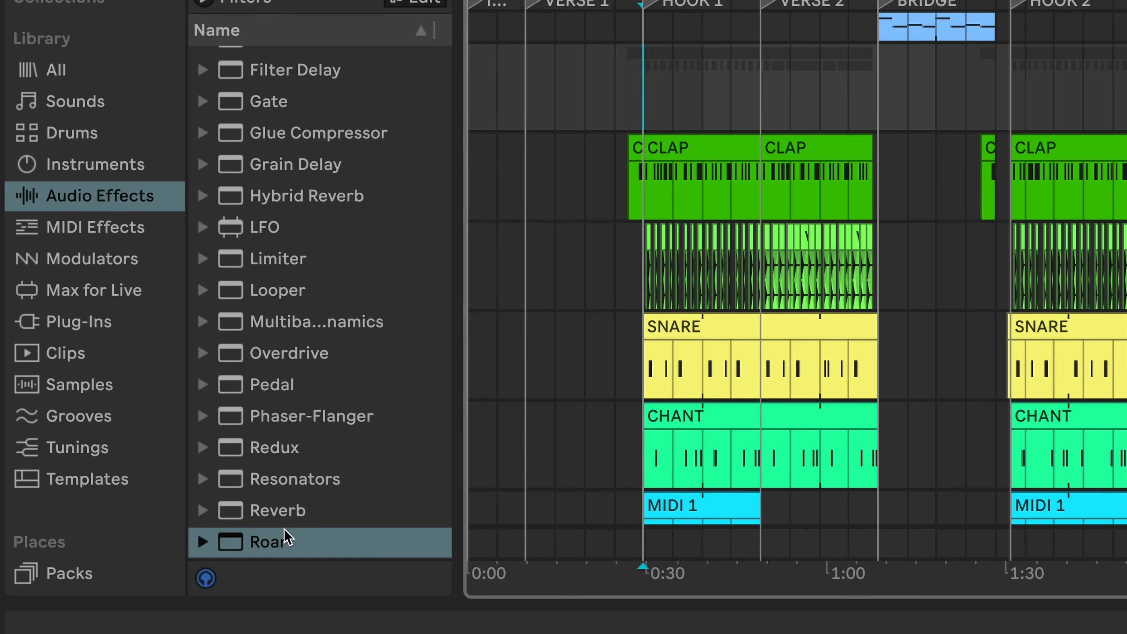
{"action": "left_click_drag", "start_coordinate": [285, 533], "coordinate": [854, 129]}
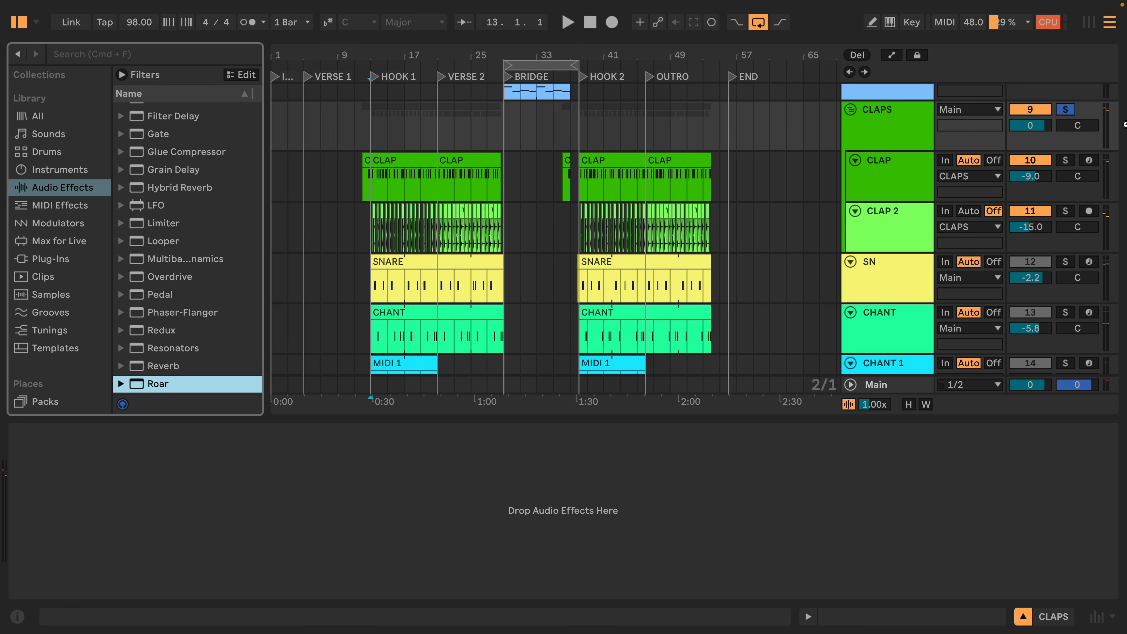
{"action": "left_click_drag", "start_coordinate": [1124, 124], "coordinate": [1061, 115]}
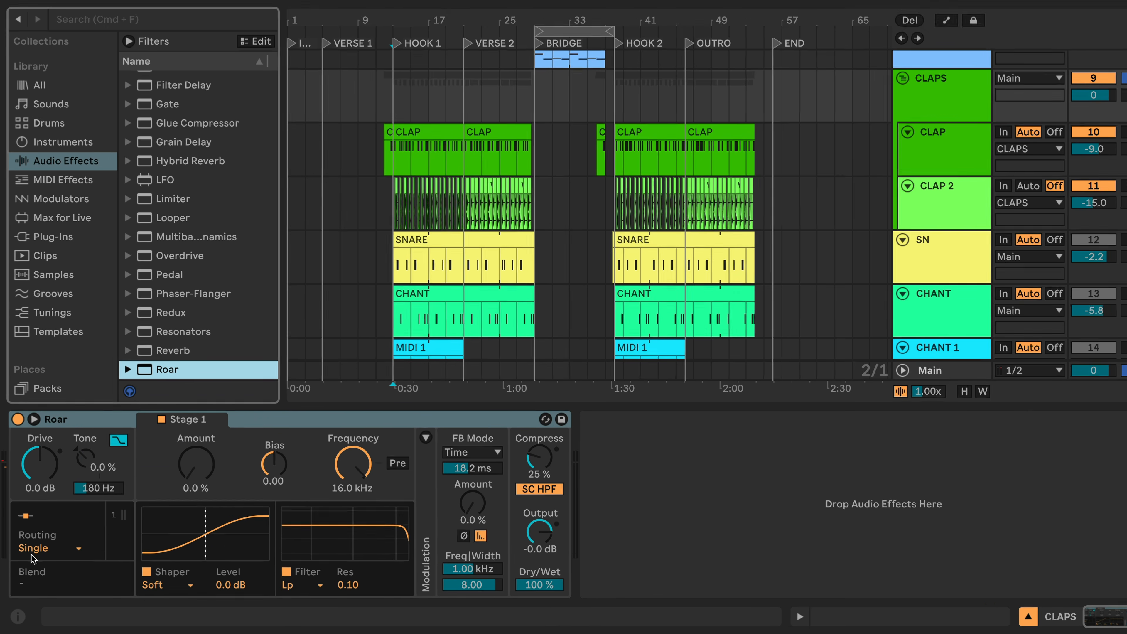
Step: Set Roar's routing on CLAPS to Parallel, view the Stage 2 settings and return to Stage 1
{"action": "left_click", "coordinate": [34, 551]}
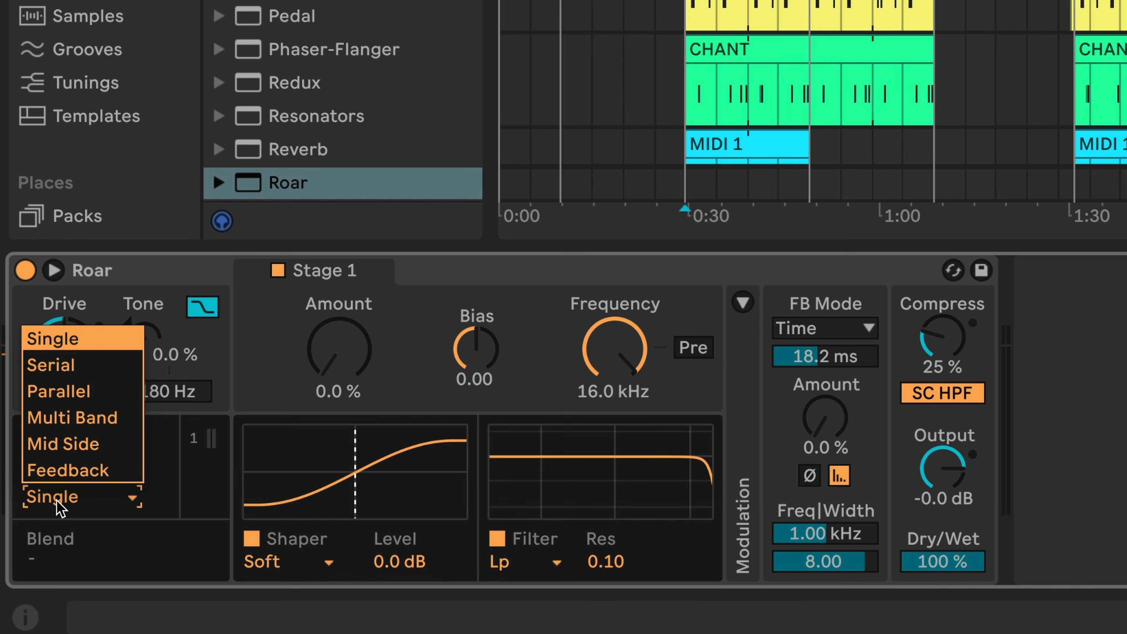
{"action": "left_click", "coordinate": [95, 393]}
{"action": "left_click", "coordinate": [382, 272]}
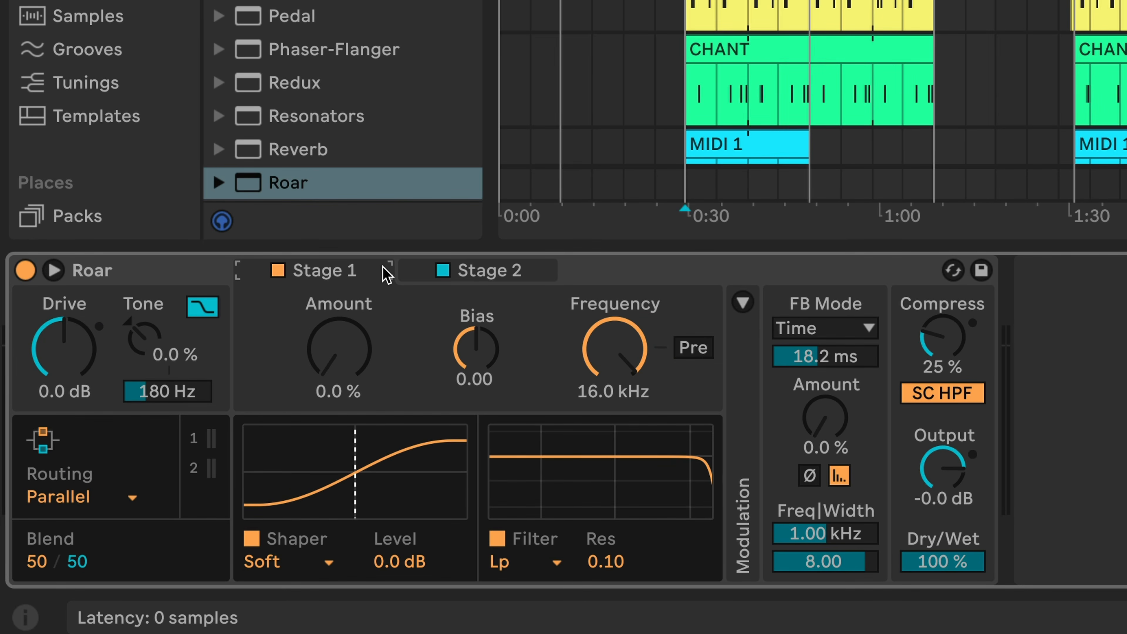
{"action": "left_click", "coordinate": [483, 271]}
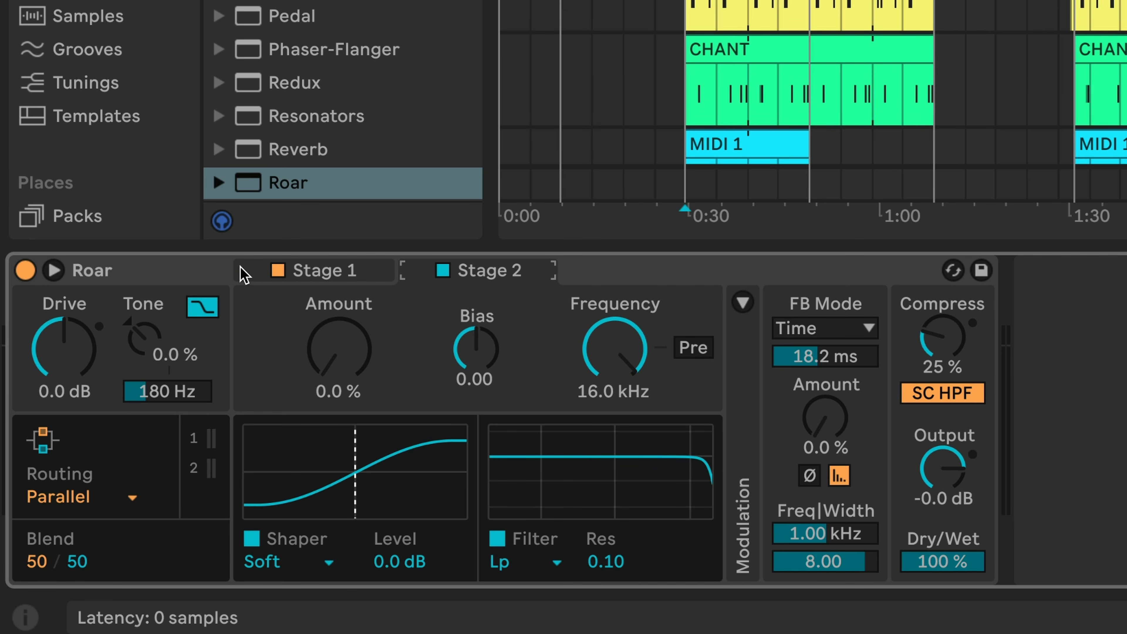
{"action": "left_click", "coordinate": [333, 274]}
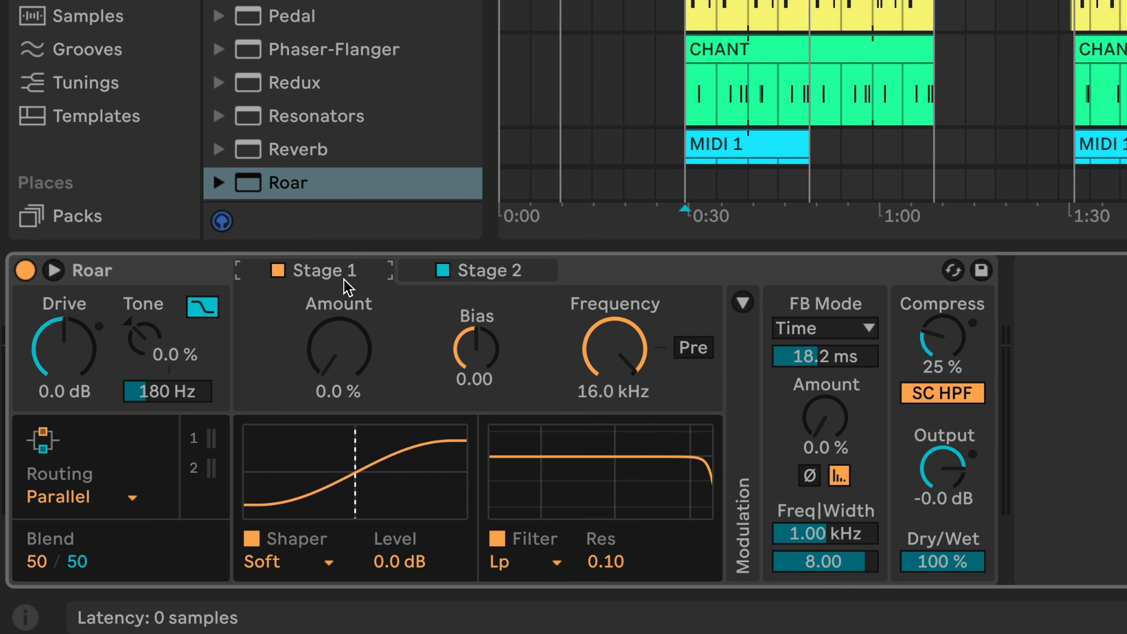
Step: Set Stage 1's shaper to Noise Injection and raise its Amount to 43 %
{"action": "left_click", "coordinate": [307, 566]}
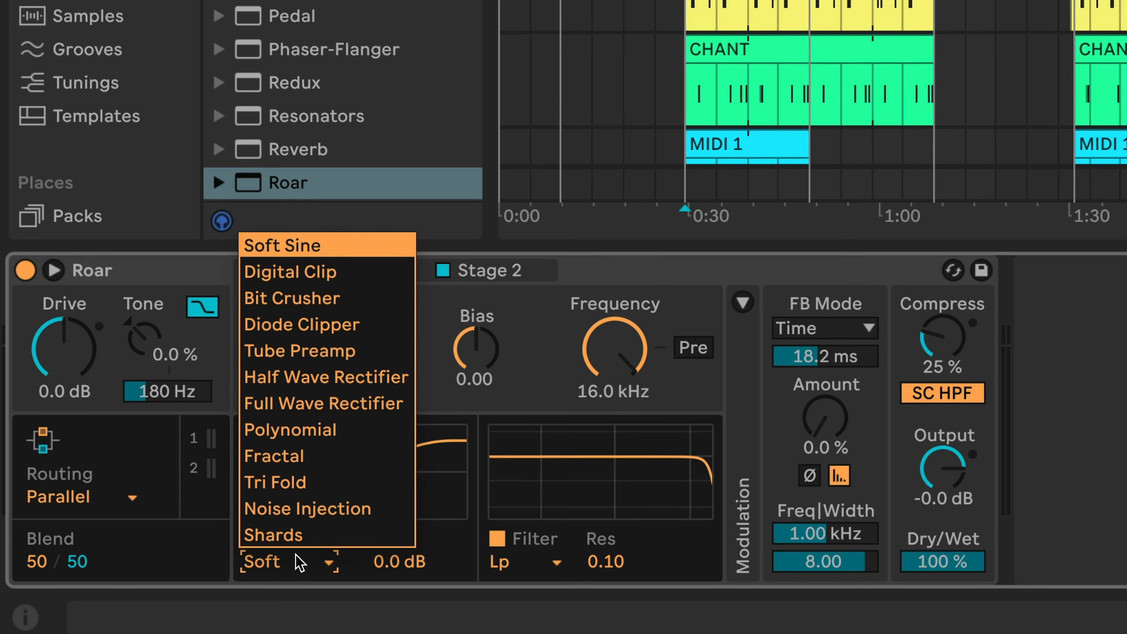
{"action": "left_click", "coordinate": [351, 508]}
{"action": "left_click_drag", "start_coordinate": [344, 354], "coordinate": [344, 310]}
Step: Set Stage 2's shaper to Shards with an Amount of 36 %
{"action": "left_click", "coordinate": [488, 270]}
{"action": "left_click", "coordinate": [267, 575]}
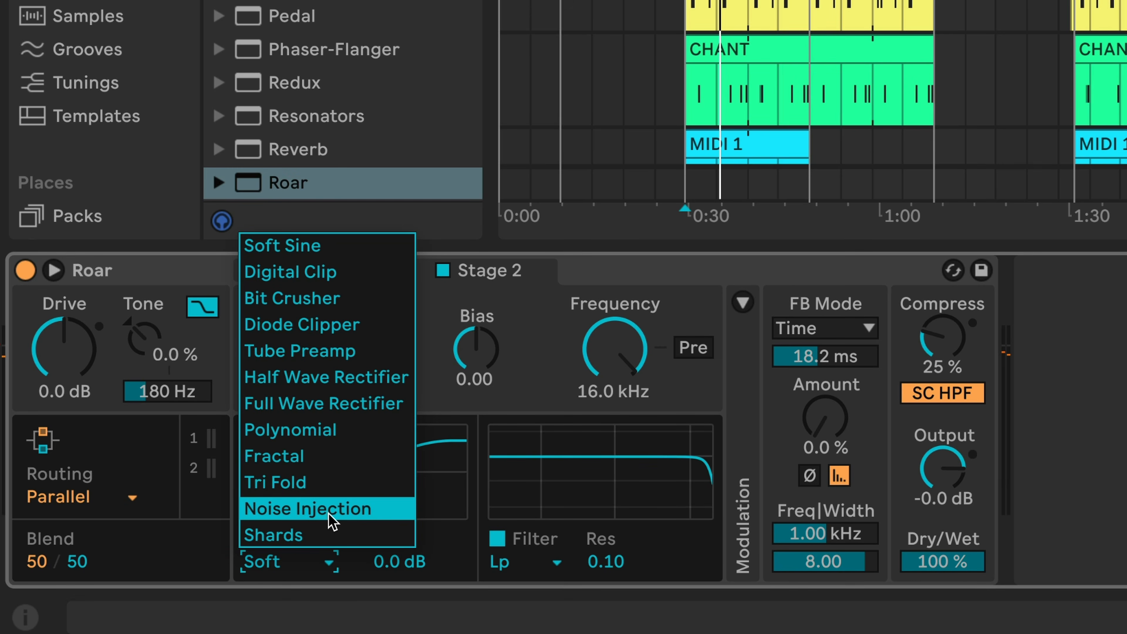
{"action": "left_click", "coordinate": [327, 534]}
{"action": "left_click_drag", "start_coordinate": [361, 378], "coordinate": [362, 351]}
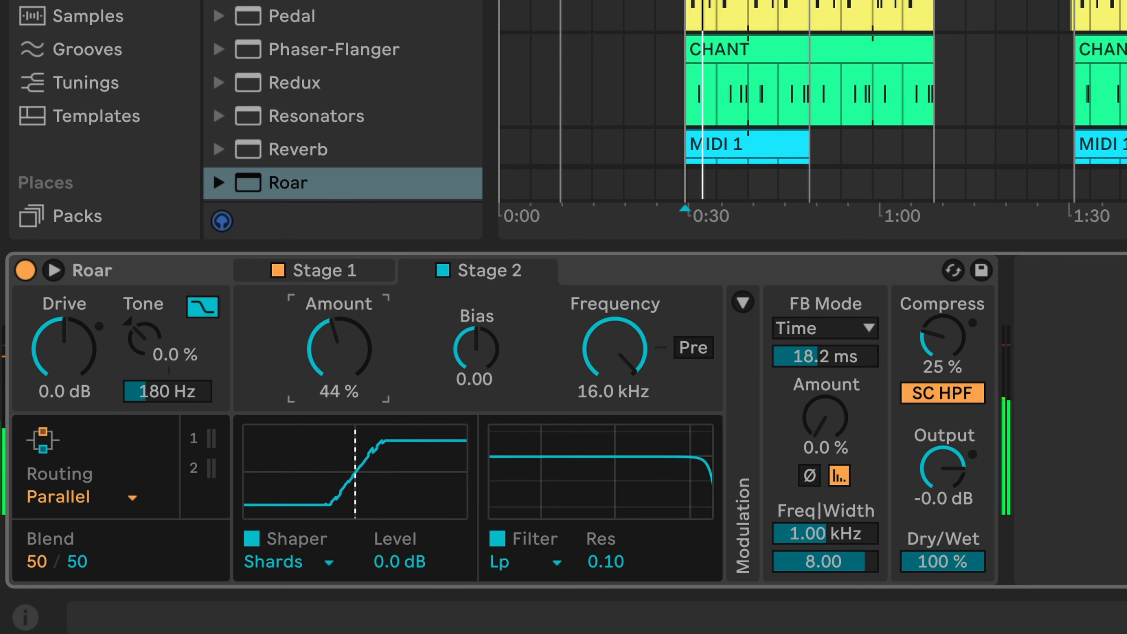
{"action": "left_click_drag", "start_coordinate": [340, 348], "coordinate": [339, 357]}
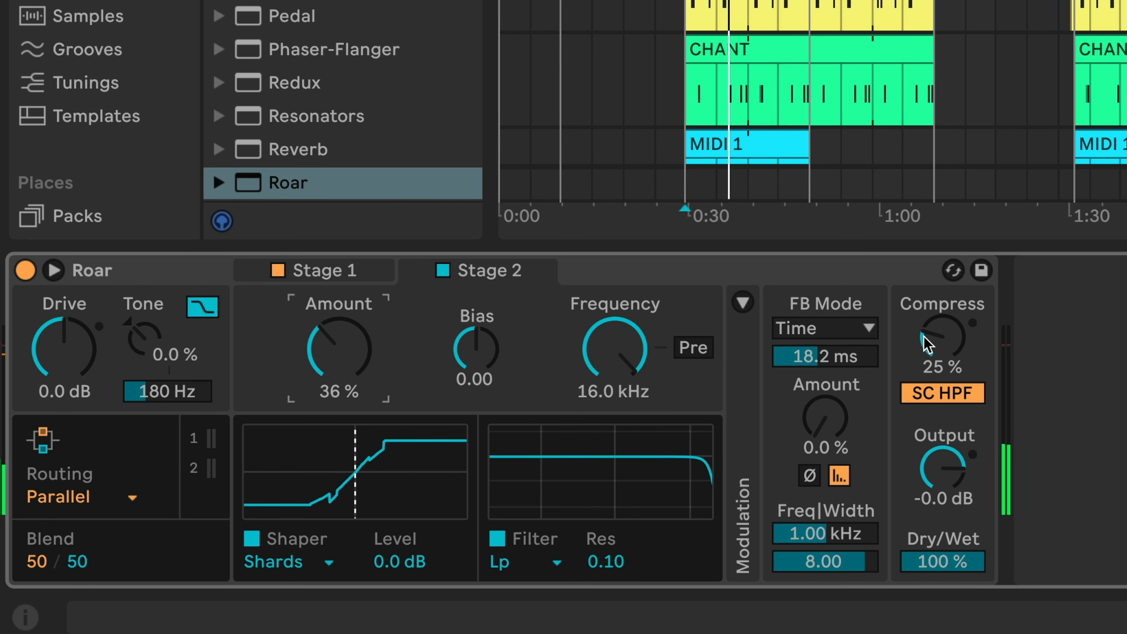
Step: Set Roar's Compress and Dry/Wet to 48 % each, and compare the claps with the effect bypassed and re-enabled
{"action": "mouse_move", "coordinate": [927, 344]}
{"action": "left_mouse_down"}
{"action": "mouse_move", "coordinate": [926, 318]}
{"action": "mouse_move", "coordinate": [926, 333]}
{"action": "left_mouse_up"}
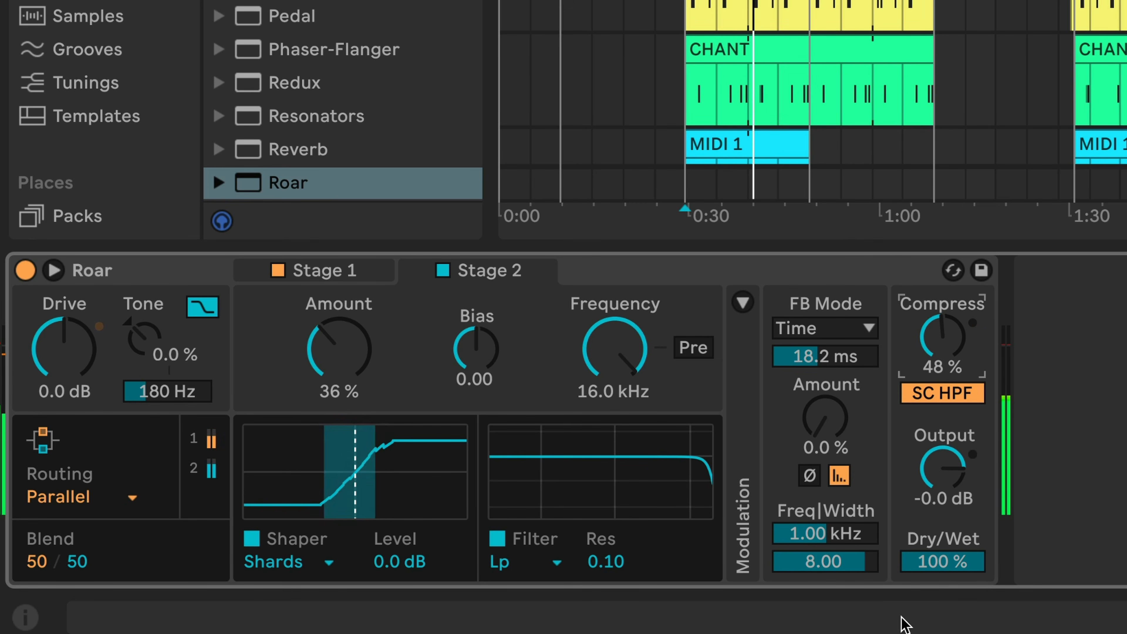
{"action": "left_click_drag", "start_coordinate": [944, 568], "coordinate": [944, 594]}
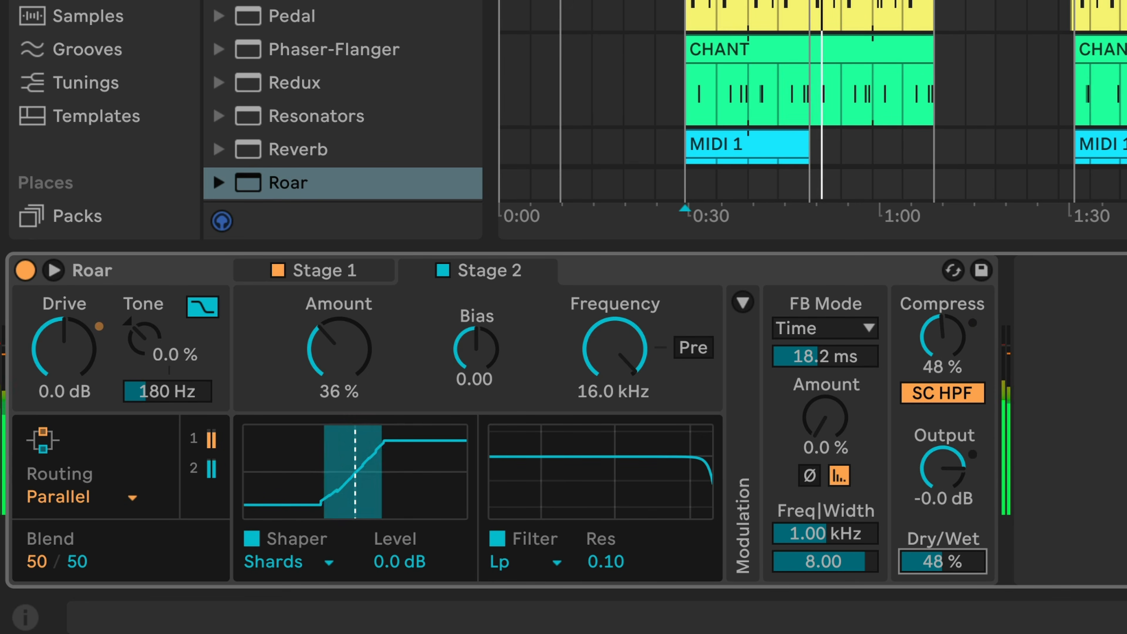
{"action": "left_click", "coordinate": [25, 270]}
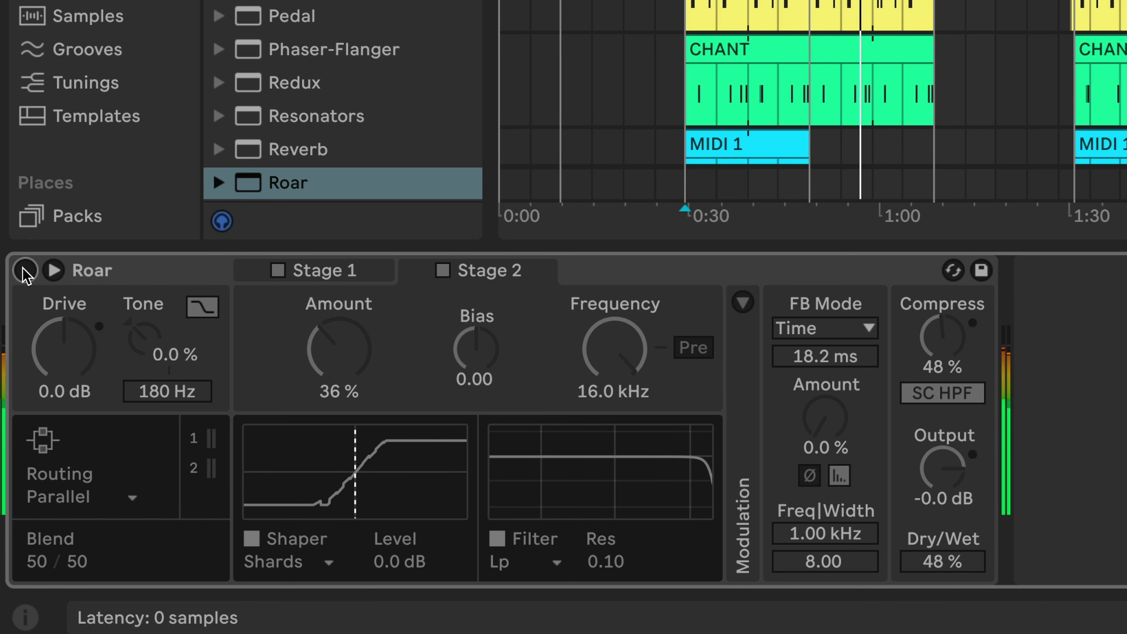
{"action": "left_click", "coordinate": [25, 270]}
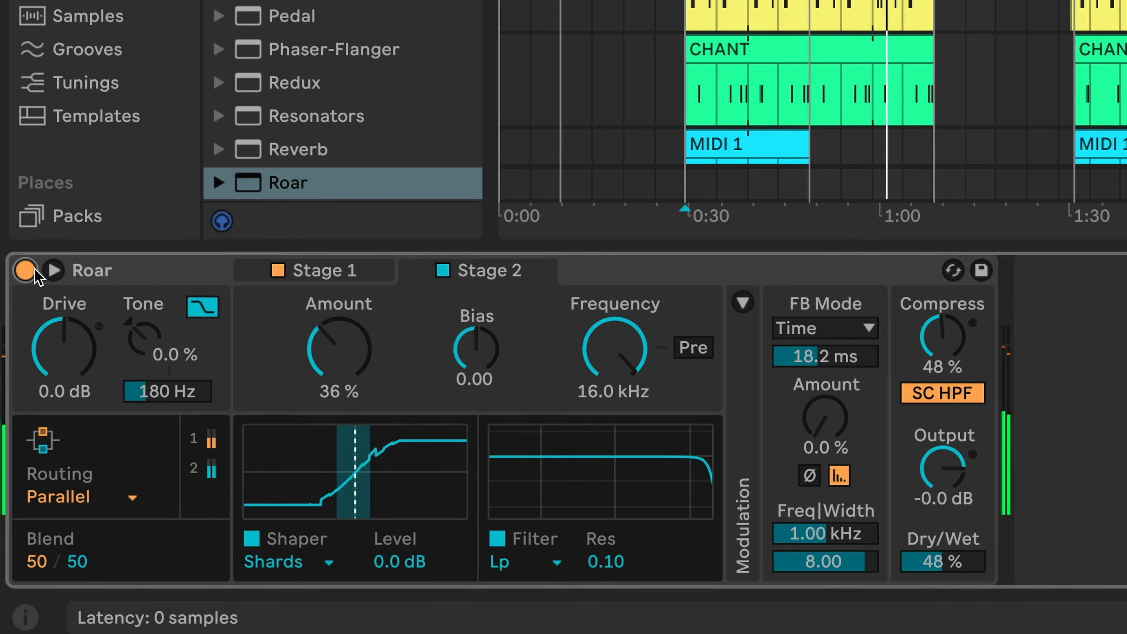
Step: With Stage 1 shown, set Roar's Tone to 32 % and Compress to 50 %, and compare the sound by bypassing and re-enabling the effect
{"action": "left_click", "coordinate": [332, 279]}
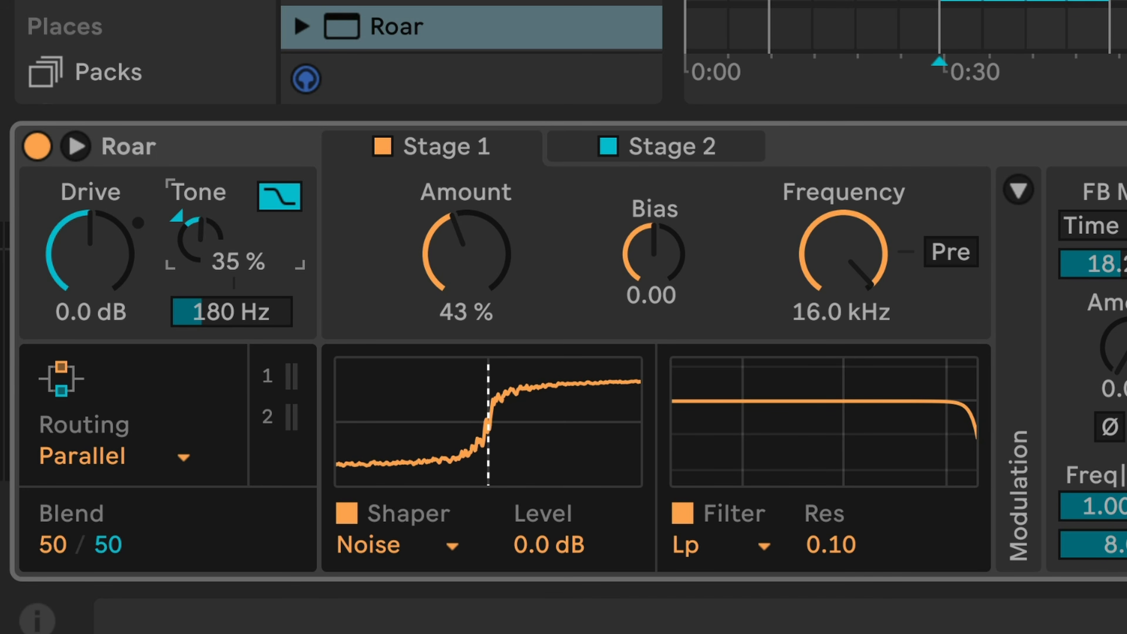
{"action": "mouse_move", "coordinate": [200, 240]}
{"action": "left_mouse_down"}
{"action": "mouse_move", "coordinate": [201, 223]}
{"action": "mouse_move", "coordinate": [201, 249]}
{"action": "left_mouse_up"}
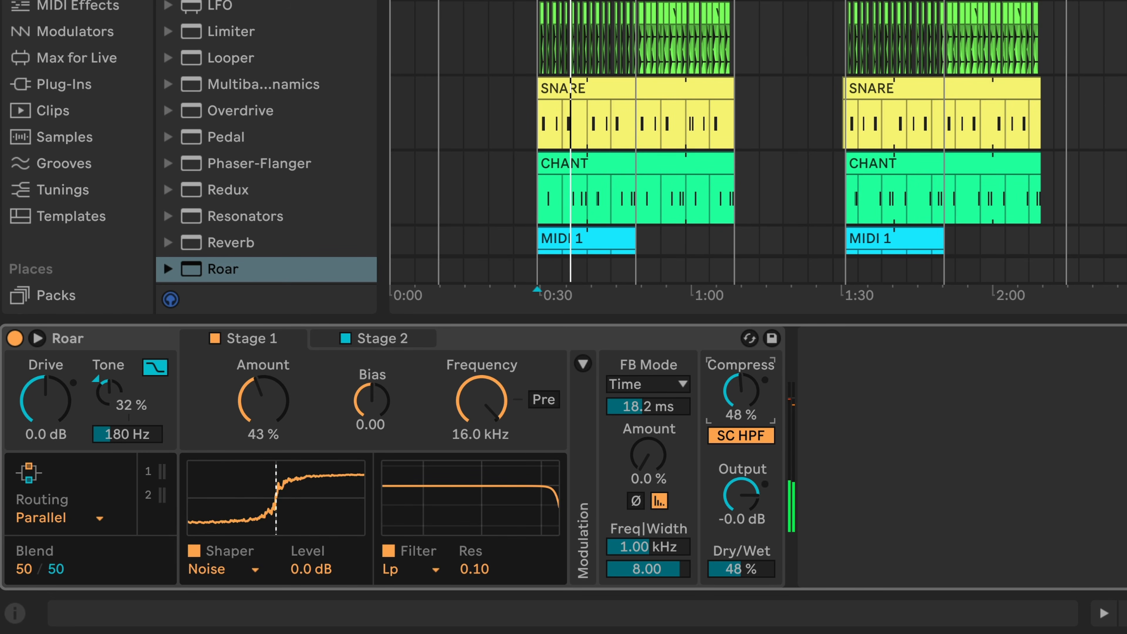
{"action": "left_click_drag", "start_coordinate": [741, 391], "coordinate": [741, 389]}
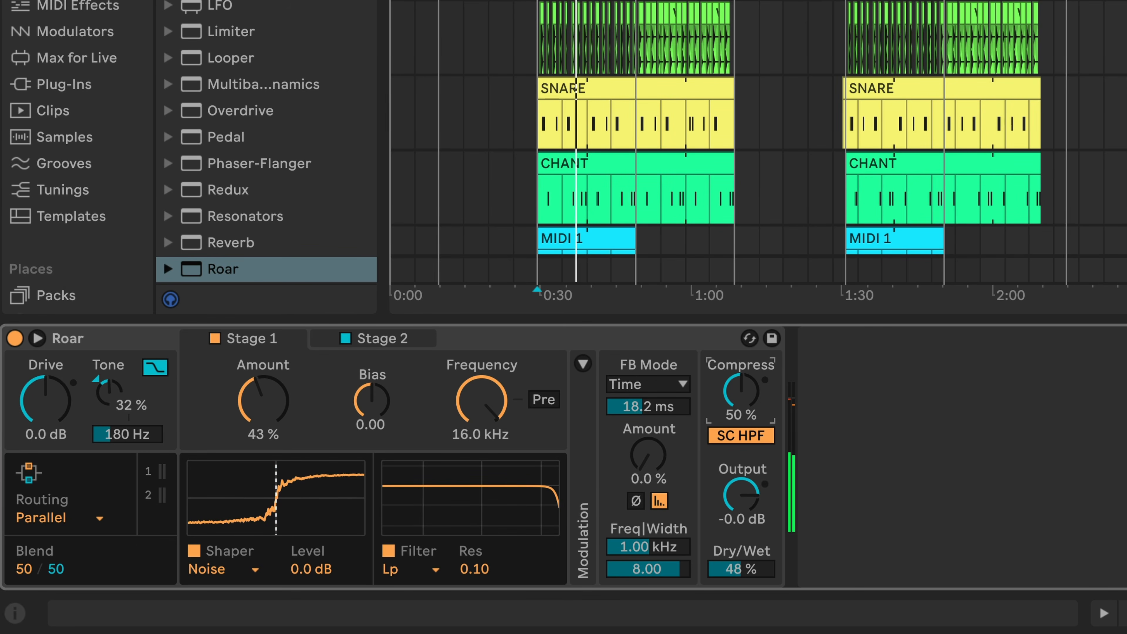
{"action": "left_click", "coordinate": [15, 338]}
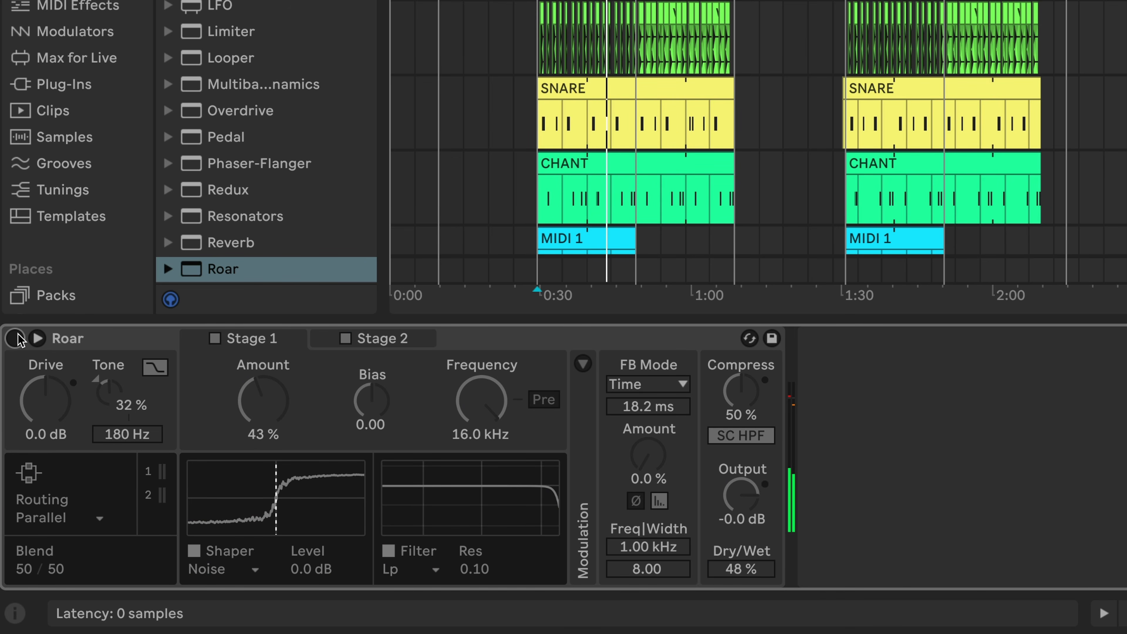
{"action": "left_click", "coordinate": [14, 338]}
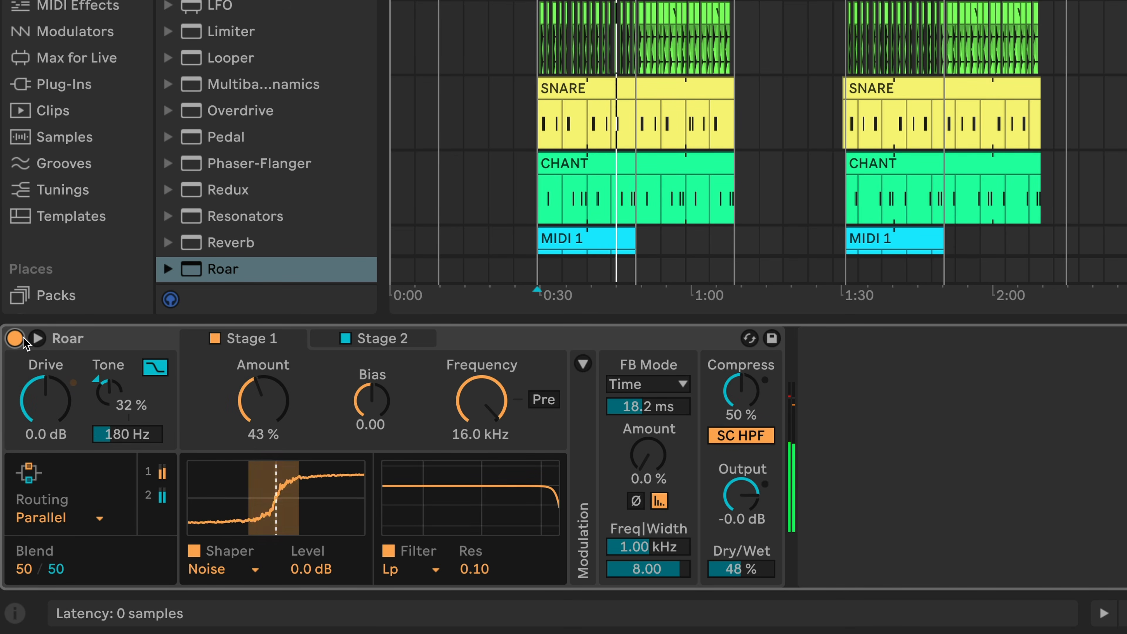